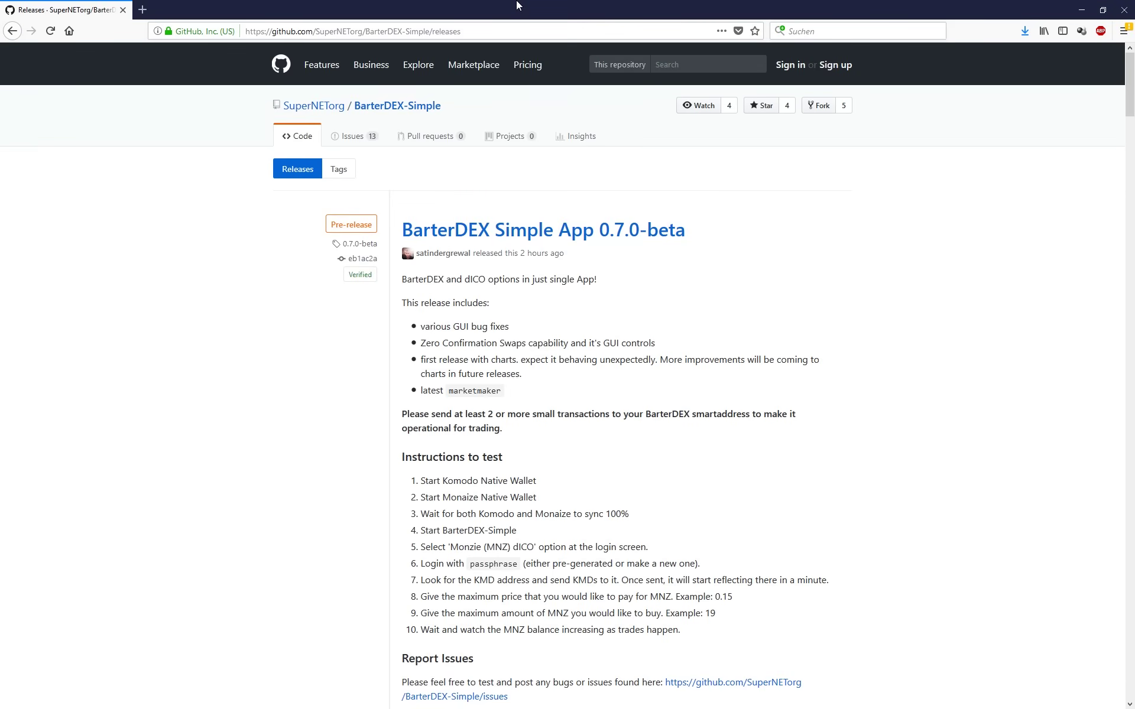
Save the BarterDEX-Simple win64 0.7.0-beta zip from the GitHub release page to the Desktop
{"action": "key", "text": "F11"}
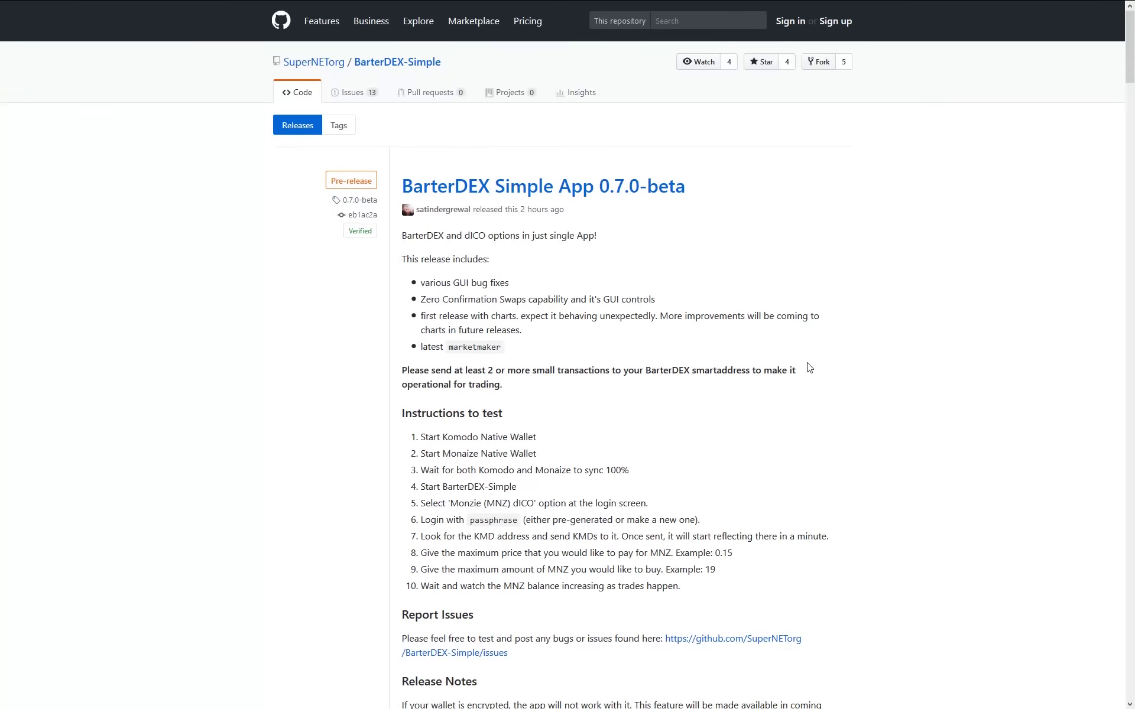
{"action": "scroll", "coordinate": [808, 367], "scroll_direction": "down", "scroll_amount": 2}
{"action": "scroll", "coordinate": [808, 367], "scroll_direction": "down", "scroll_amount": 2}
{"action": "scroll", "coordinate": [809, 367], "scroll_direction": "down", "scroll_amount": 2}
{"action": "scroll", "coordinate": [809, 367], "scroll_direction": "down", "scroll_amount": 2}
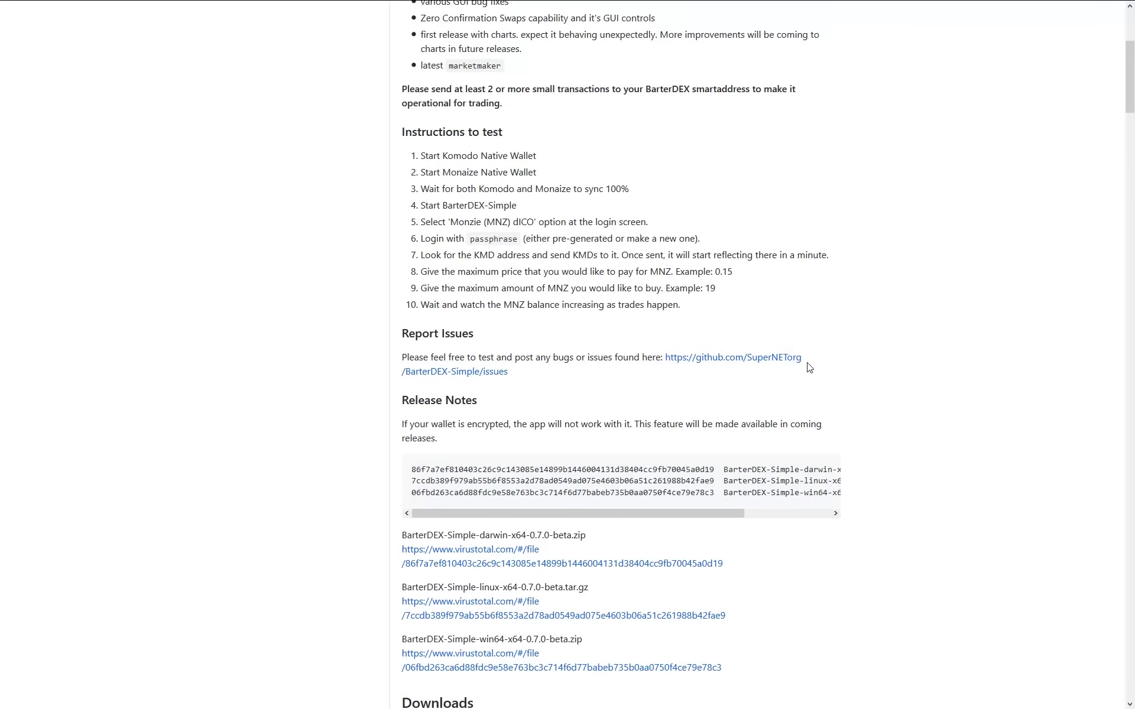
{"action": "scroll", "coordinate": [808, 367], "scroll_direction": "down", "scroll_amount": 2}
{"action": "scroll", "coordinate": [809, 368], "scroll_direction": "down", "scroll_amount": 1}
{"action": "scroll", "coordinate": [501, 537], "scroll_direction": "down", "scroll_amount": 1}
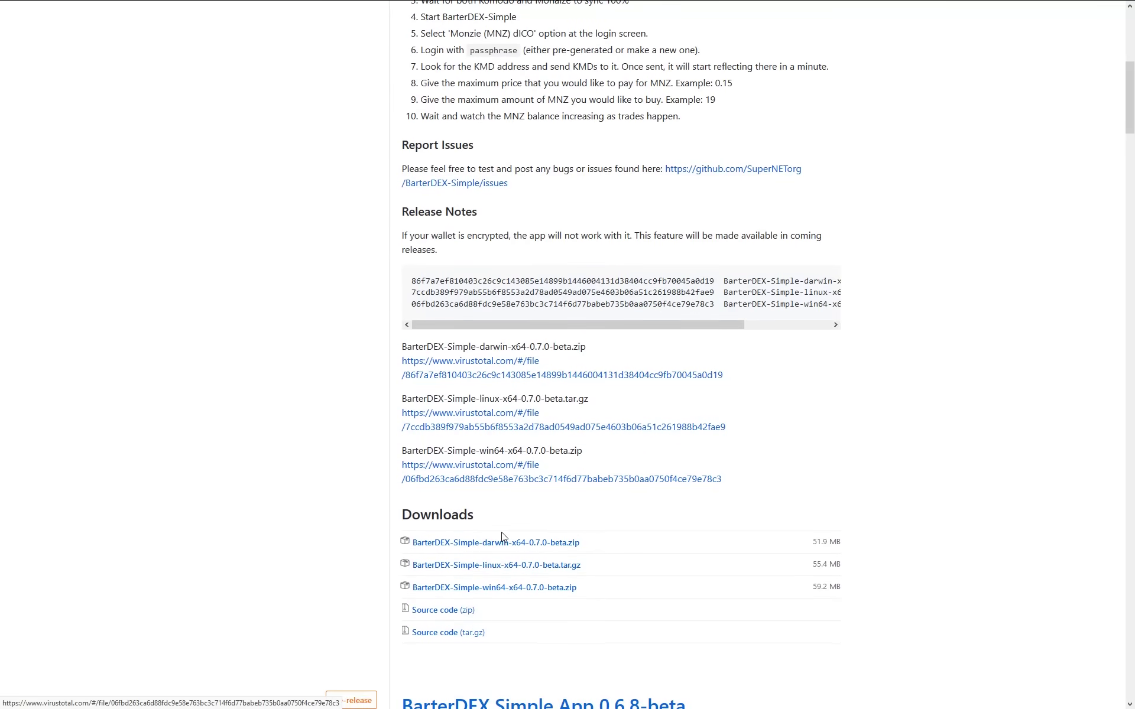
{"action": "right_click", "coordinate": [548, 588]}
{"action": "left_click", "coordinate": [601, 508]}
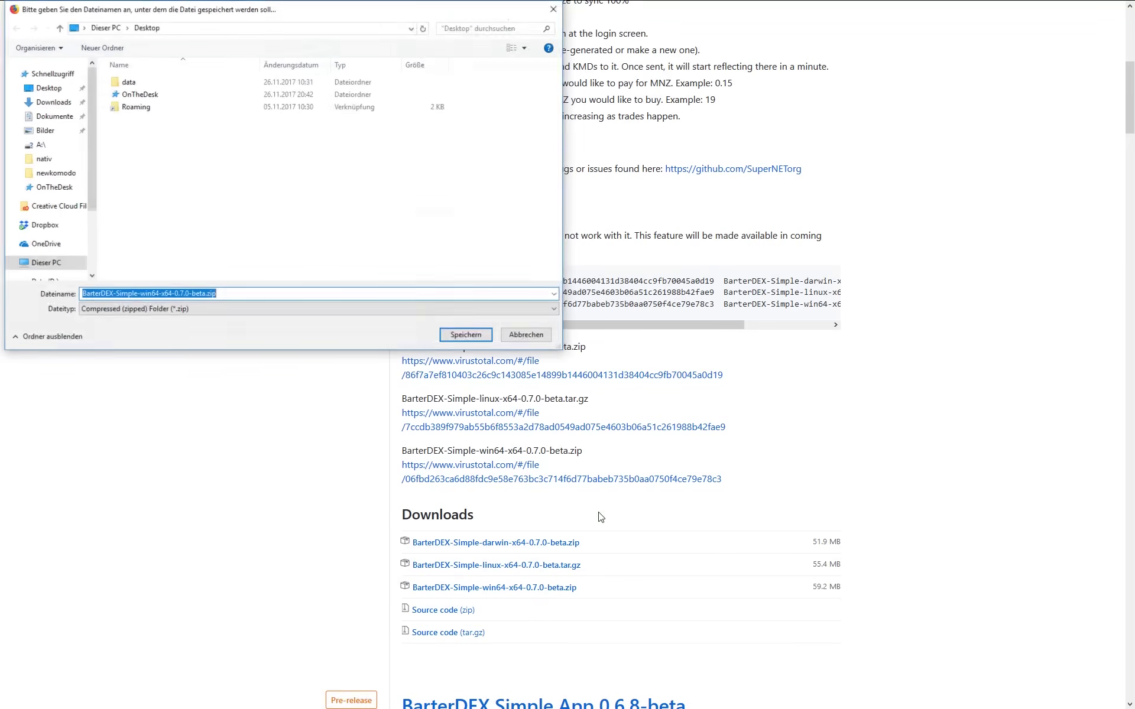
{"action": "left_click", "coordinate": [465, 335]}
Extract the downloaded BarterDEX-Simple zip into a BarterDEX-Simple-win64-x64 folder on the Desktop
{"action": "left_click", "coordinate": [1025, 31]}
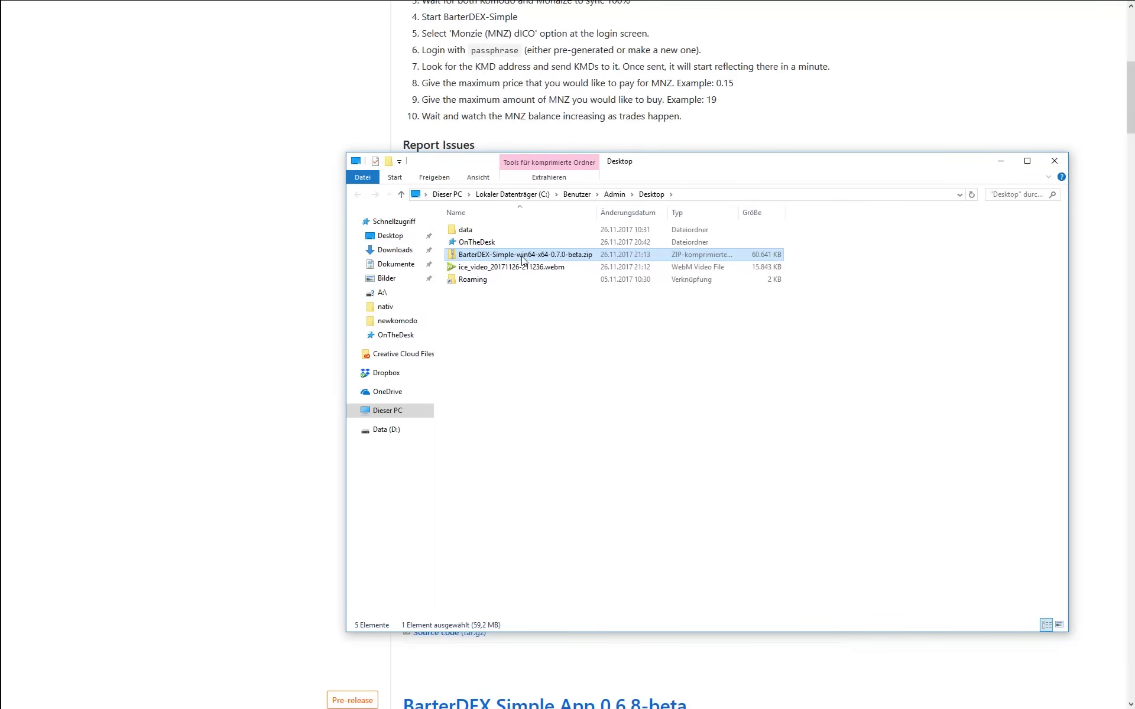
{"action": "double_click", "coordinate": [523, 255]}
{"action": "right_click", "coordinate": [454, 229]}
{"action": "key", "text": "Escape"}
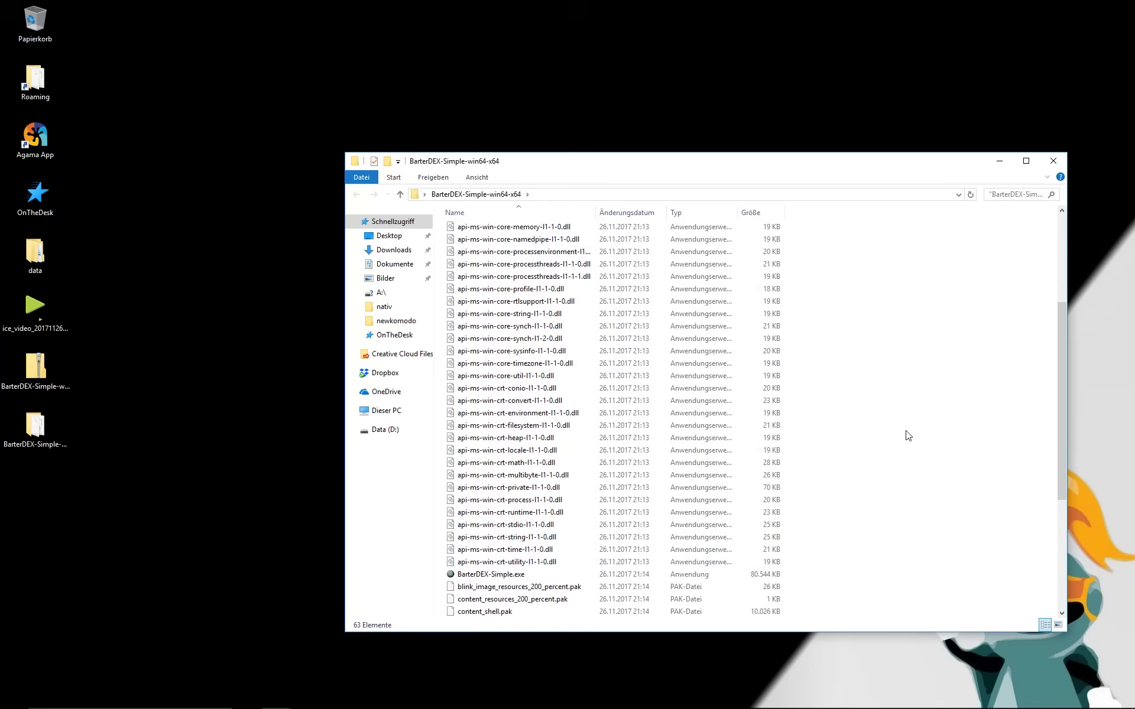
{"action": "scroll", "coordinate": [906, 435], "scroll_direction": "down", "scroll_amount": 5}
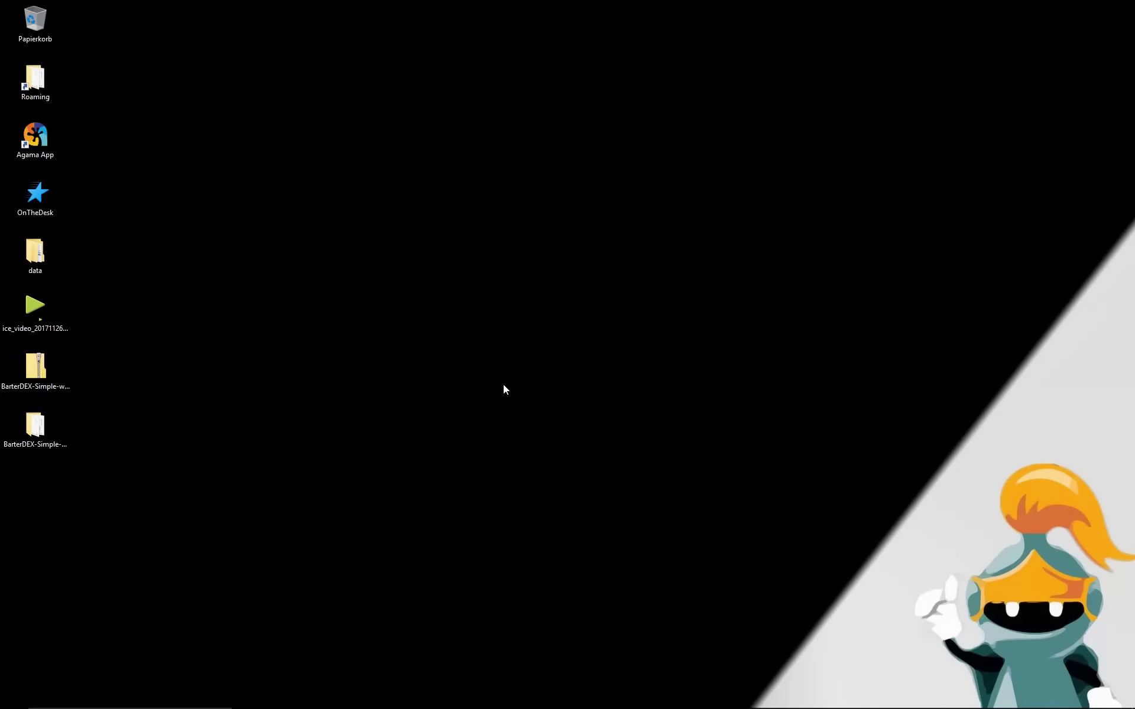
Launch Agama App as administrator, keeping the KMD native startup mode
{"action": "right_click", "coordinate": [36, 135]}
{"action": "left_click", "coordinate": [137, 179]}
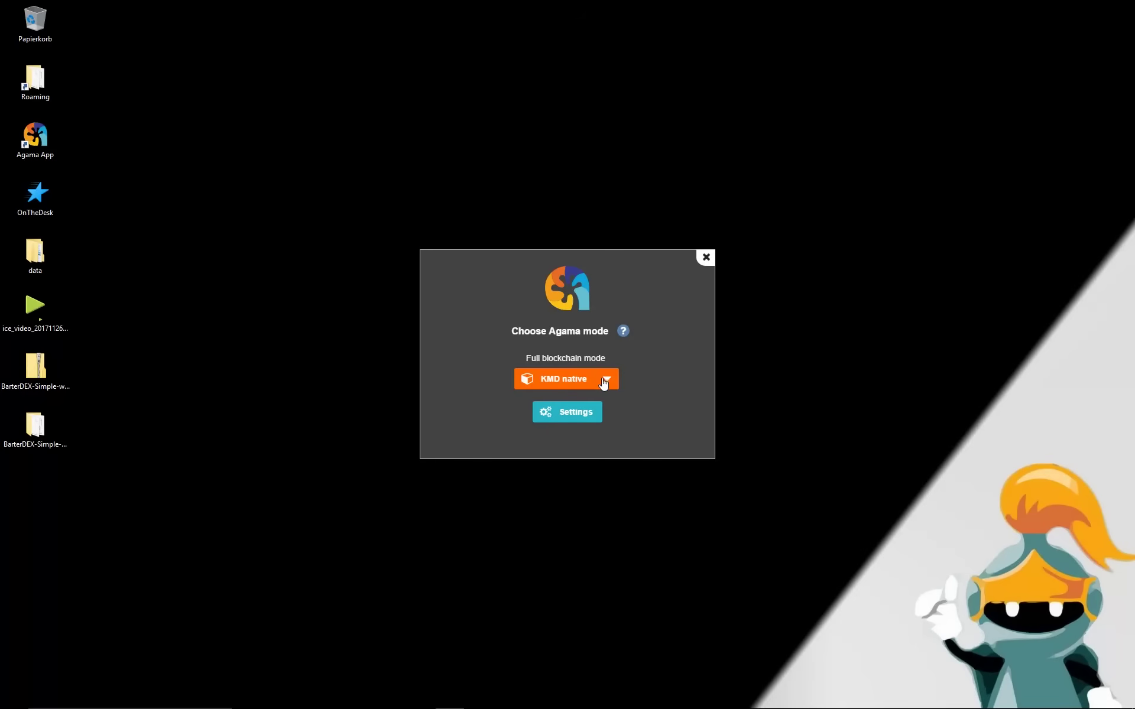
{"action": "left_click", "coordinate": [608, 378]}
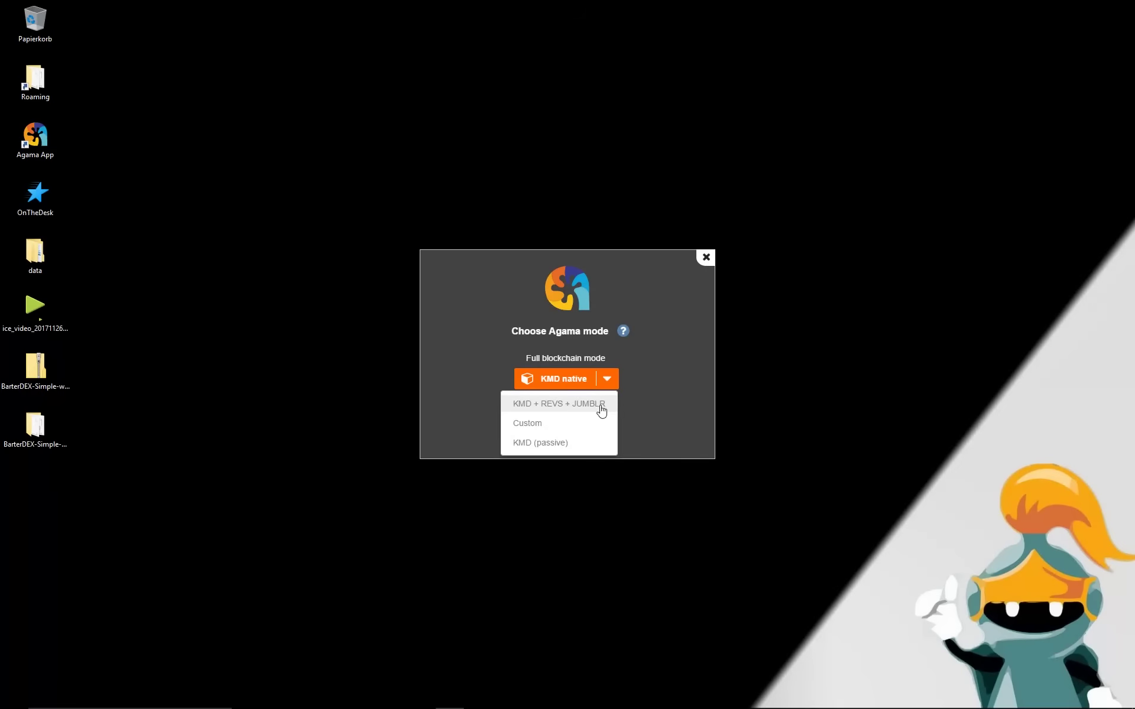
{"action": "left_click", "coordinate": [599, 409]}
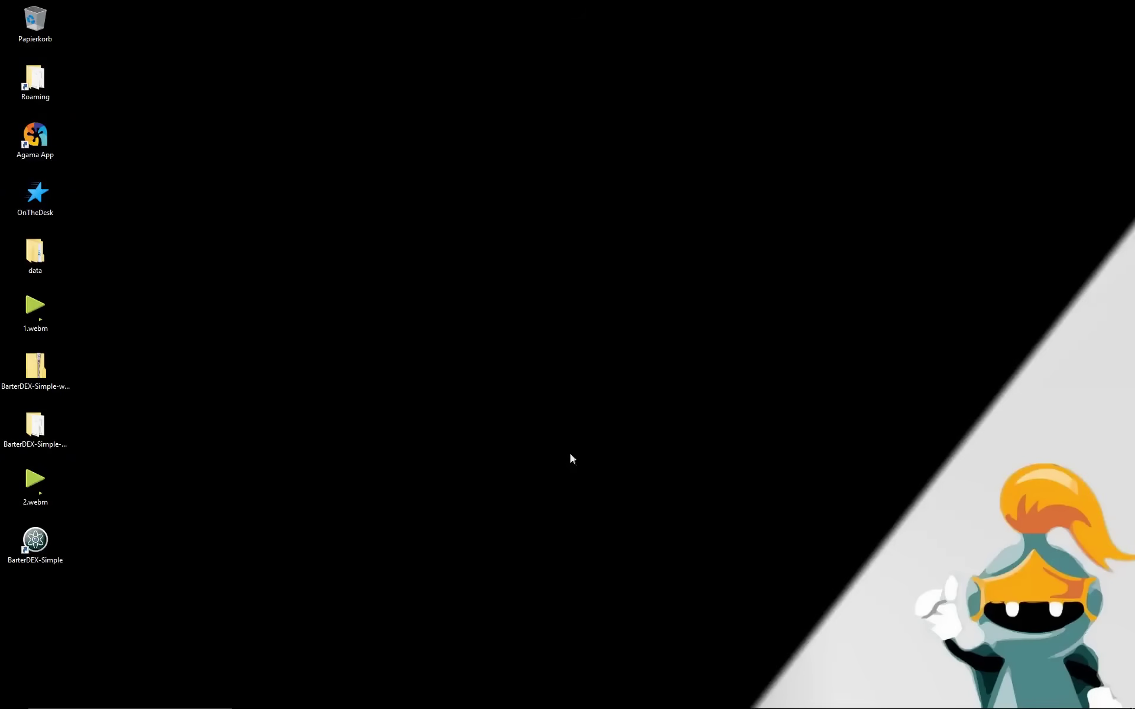
Run BarterDEX-Simple as administrator, getting past the SmartScreen unrecognised-app warning
{"action": "right_click", "coordinate": [35, 543]}
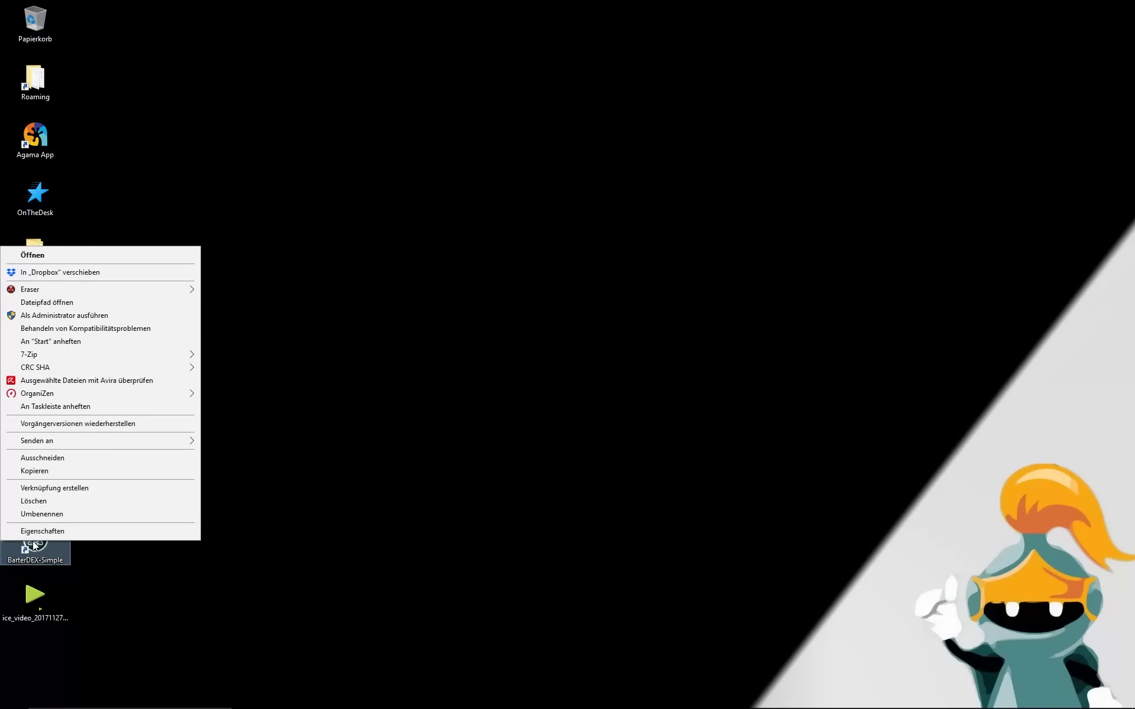
{"action": "left_click", "coordinate": [72, 315]}
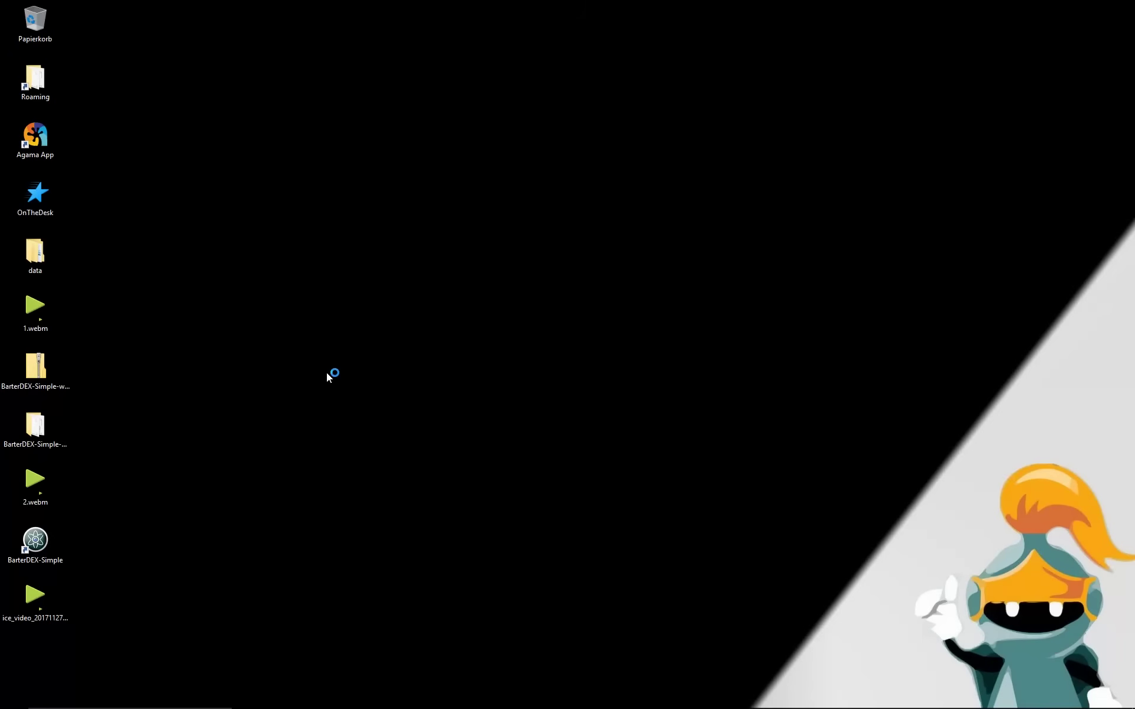
{"action": "left_click", "coordinate": [505, 309]}
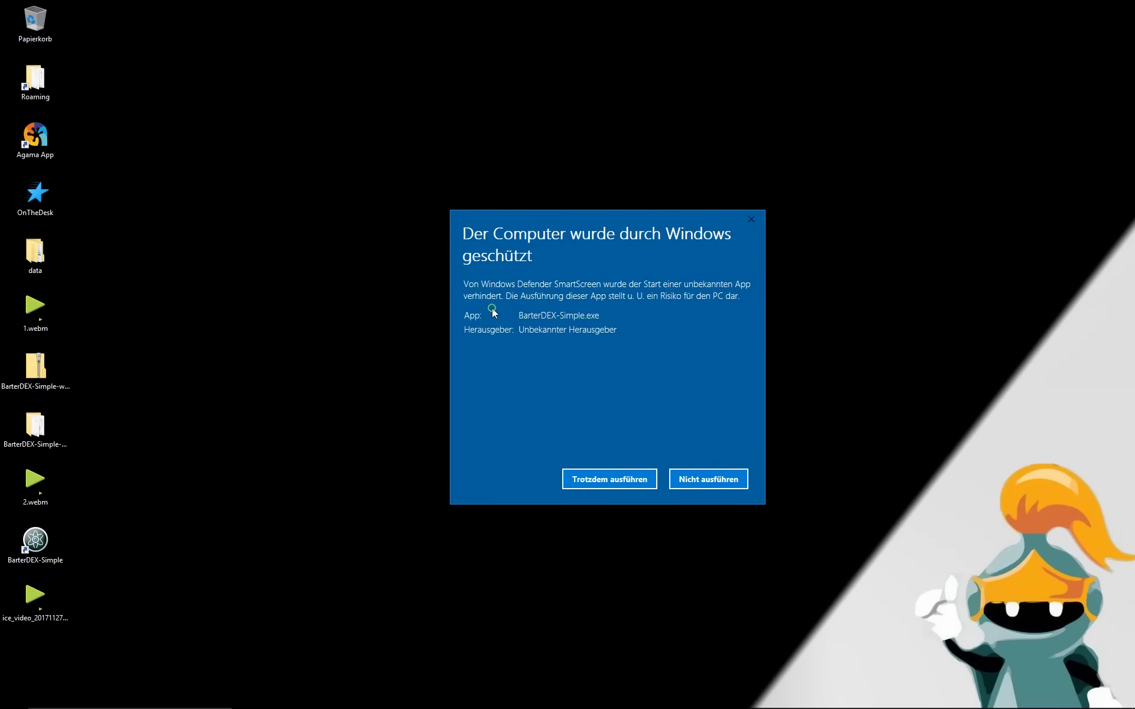
{"action": "left_click", "coordinate": [650, 487]}
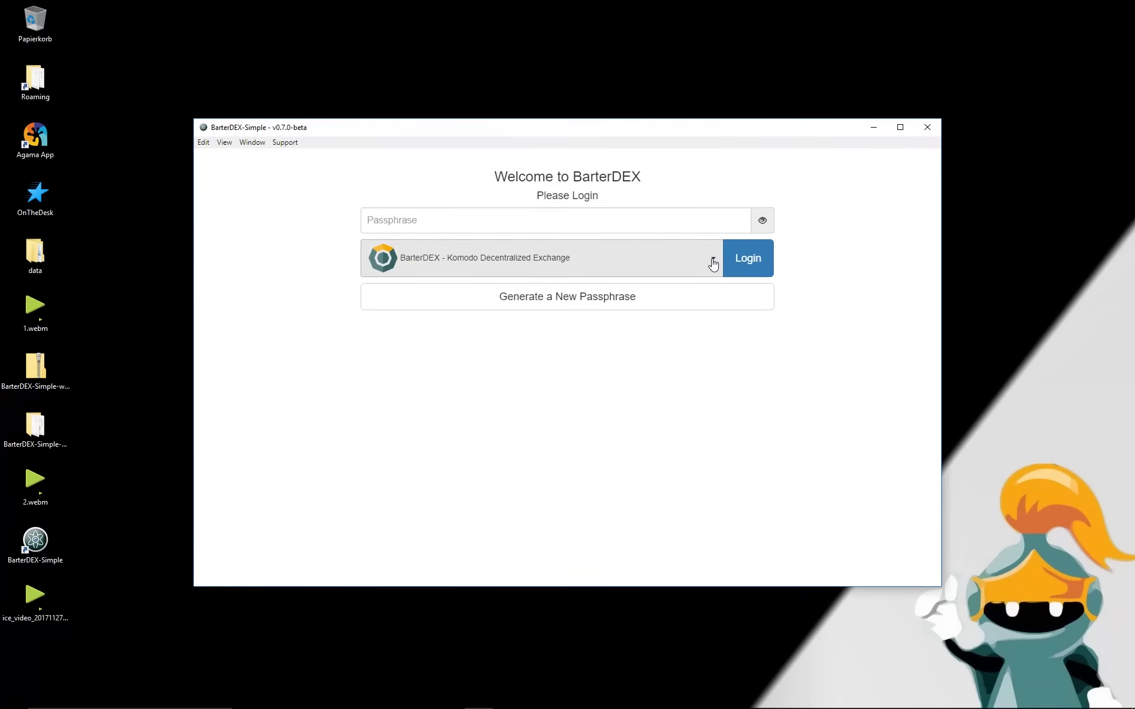
Log in to the BarterDEX exchange with a newly generated passphrase, pasted in to verify it
{"action": "left_click", "coordinate": [714, 264]}
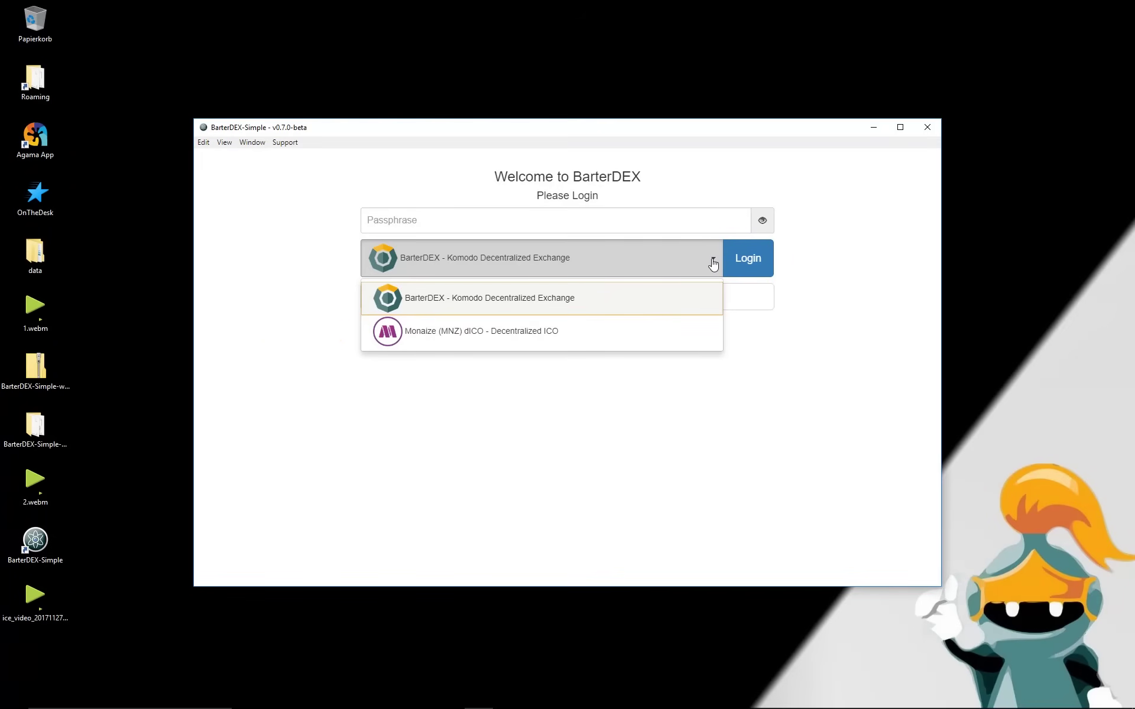
{"action": "left_click", "coordinate": [714, 263]}
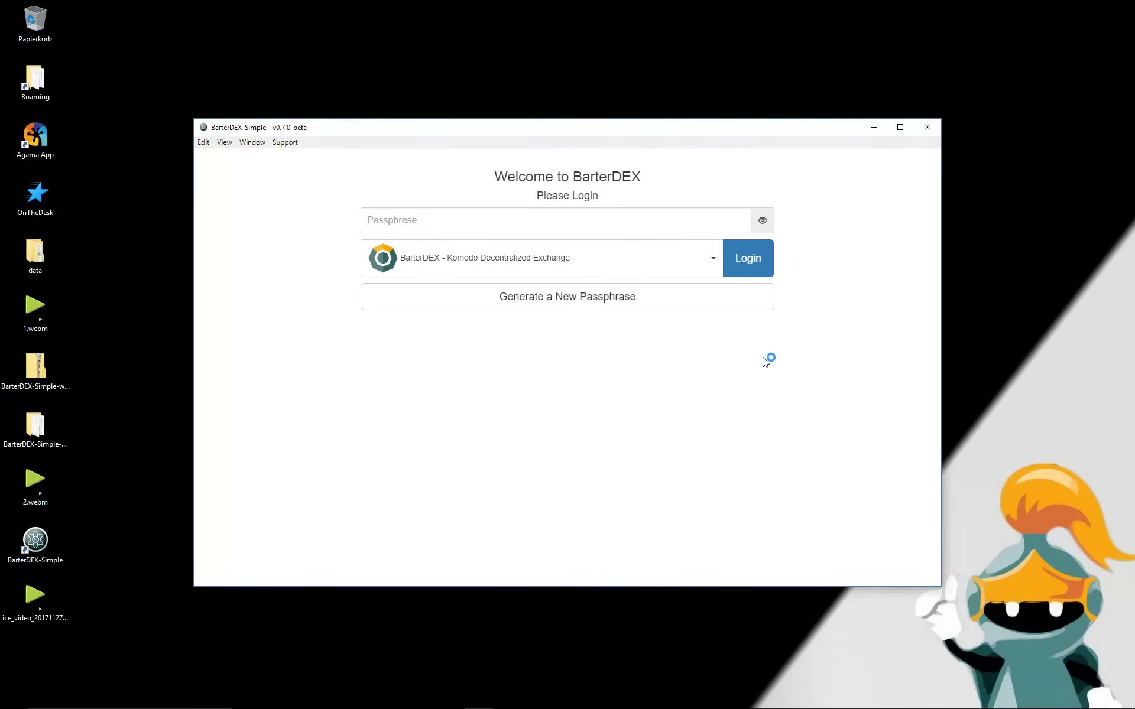
{"action": "left_click", "coordinate": [658, 300]}
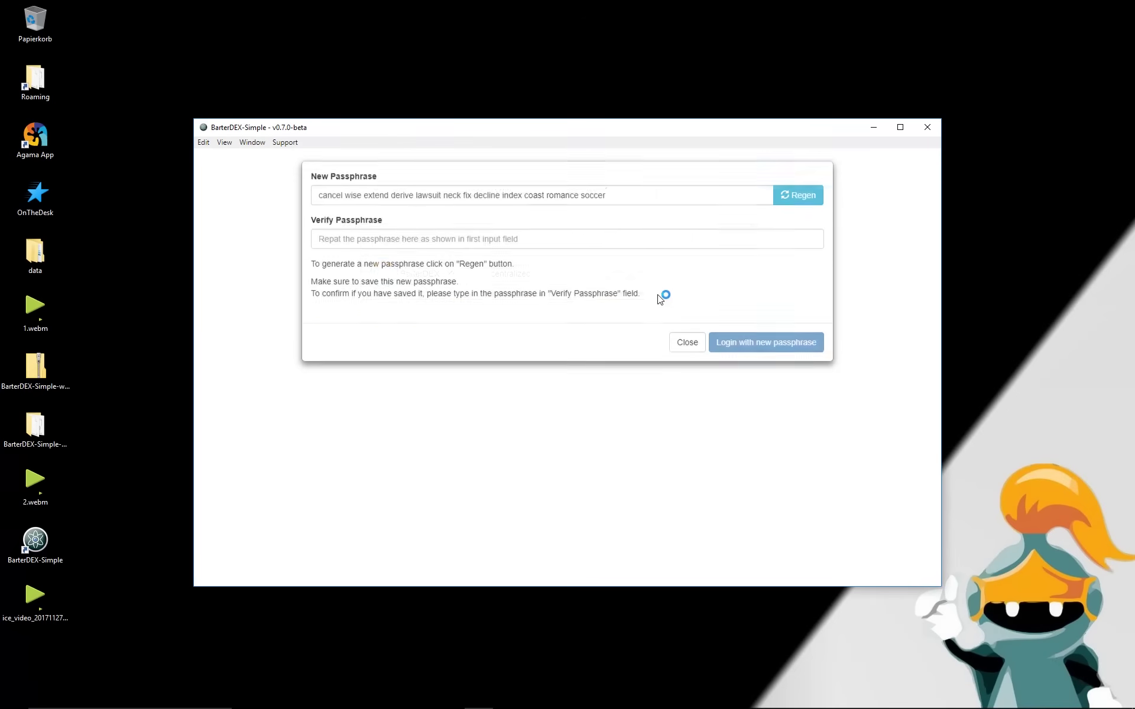
{"action": "left_click", "coordinate": [532, 200]}
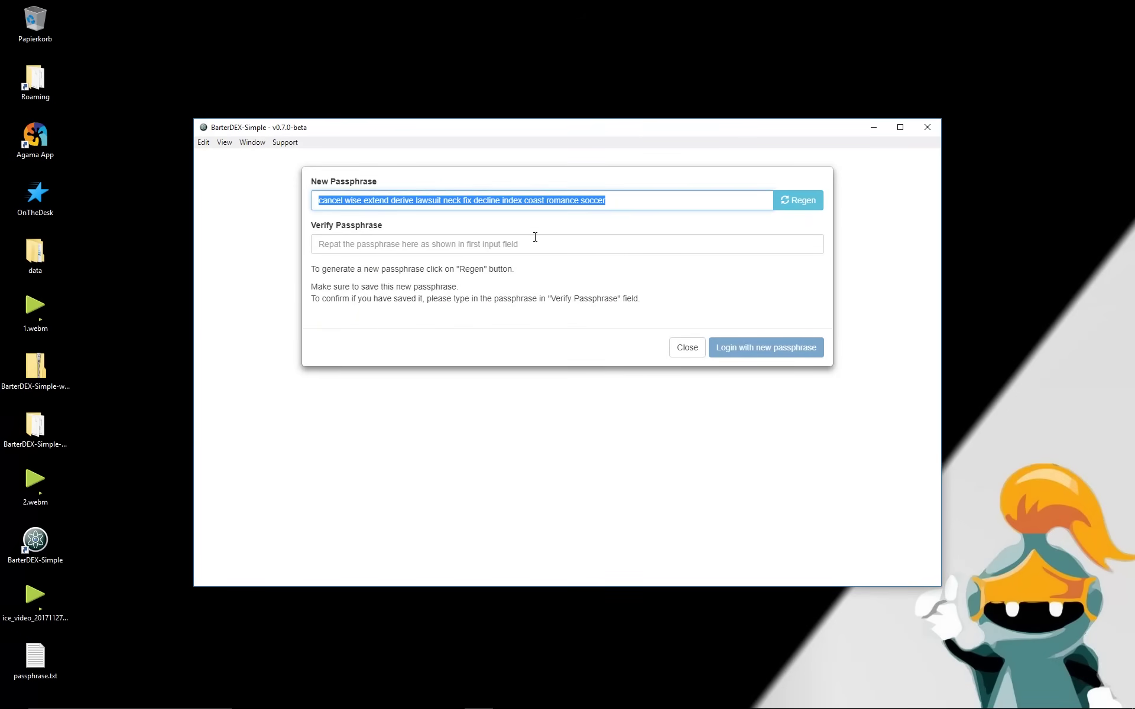
{"action": "left_click", "coordinate": [543, 244]}
{"action": "key", "text": "ctrl+v"}
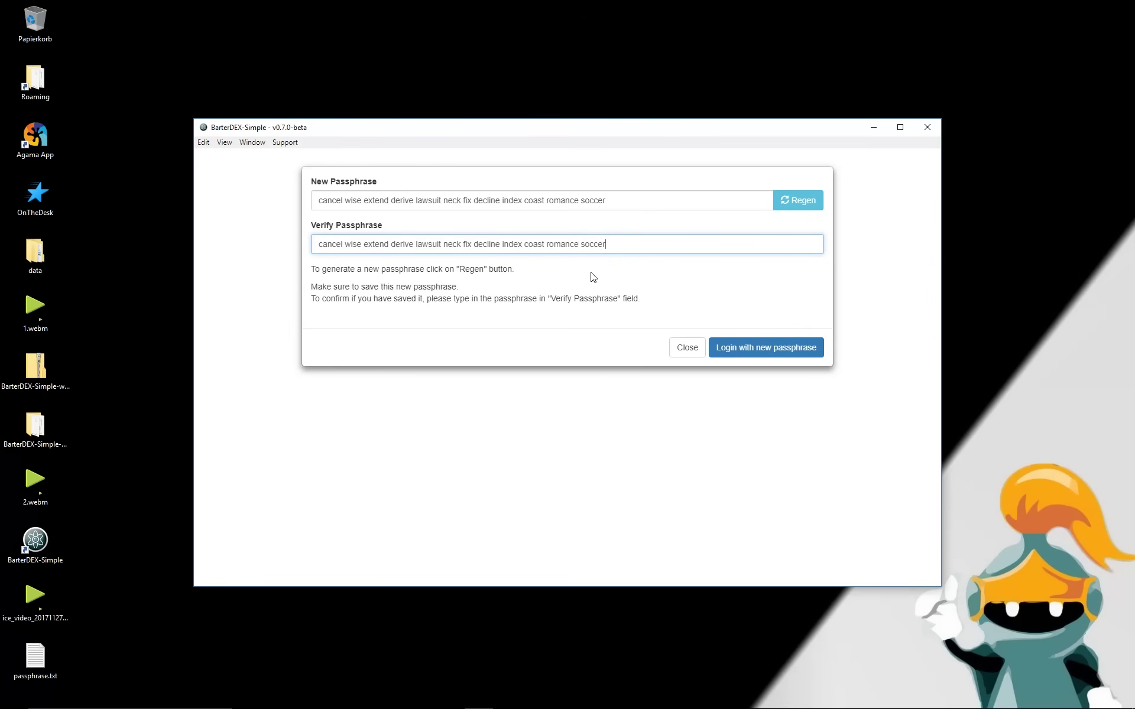
{"action": "left_click", "coordinate": [767, 348]}
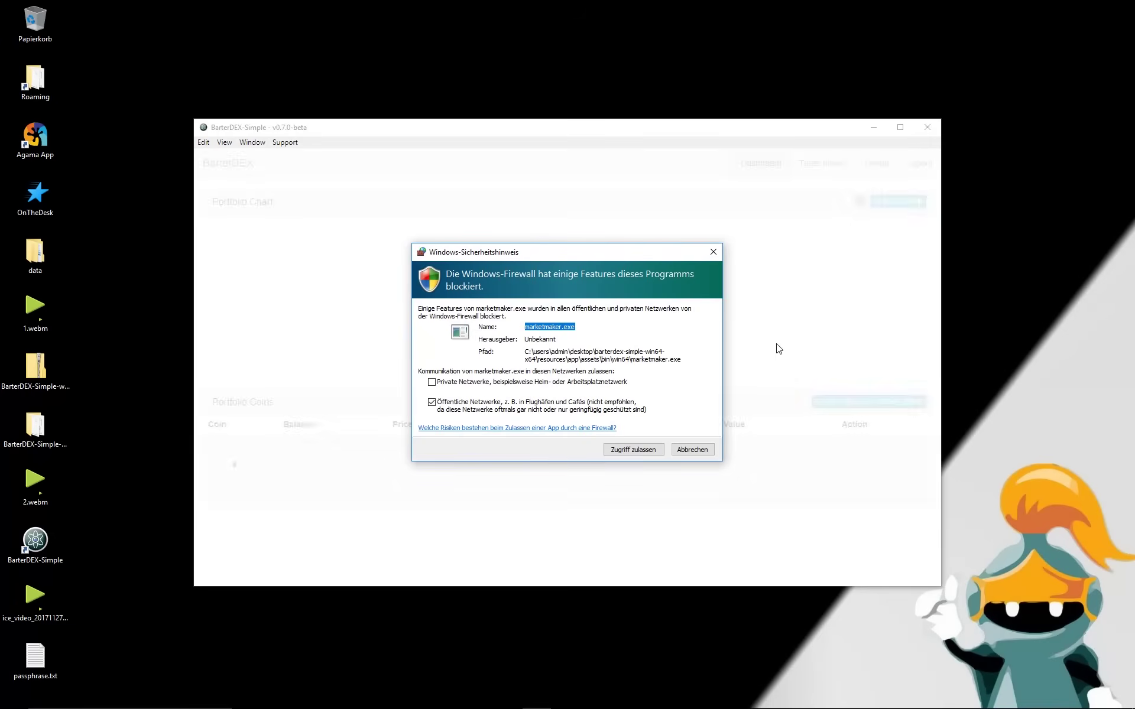
Allow marketmaker.exe through the firewall, maximize BarterDEX, and add REVS in native mode
{"action": "left_click", "coordinate": [661, 453]}
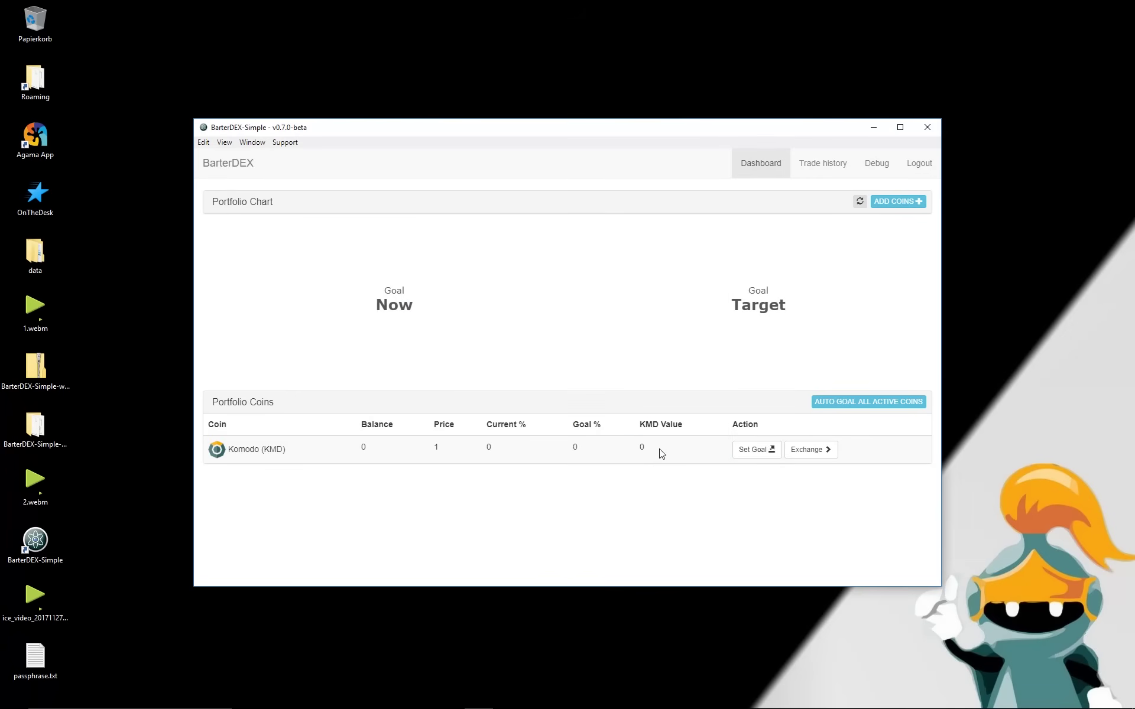
{"action": "double_click", "coordinate": [485, 135]}
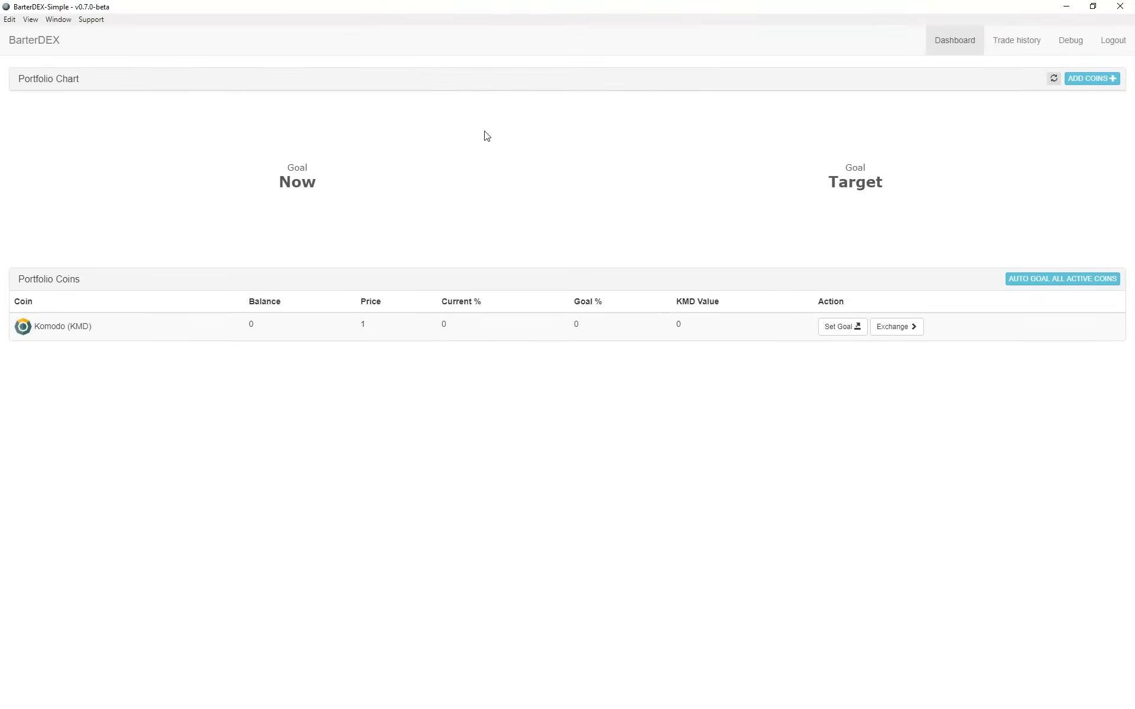
{"action": "left_click", "coordinate": [1090, 85]}
{"action": "left_click", "coordinate": [550, 99]}
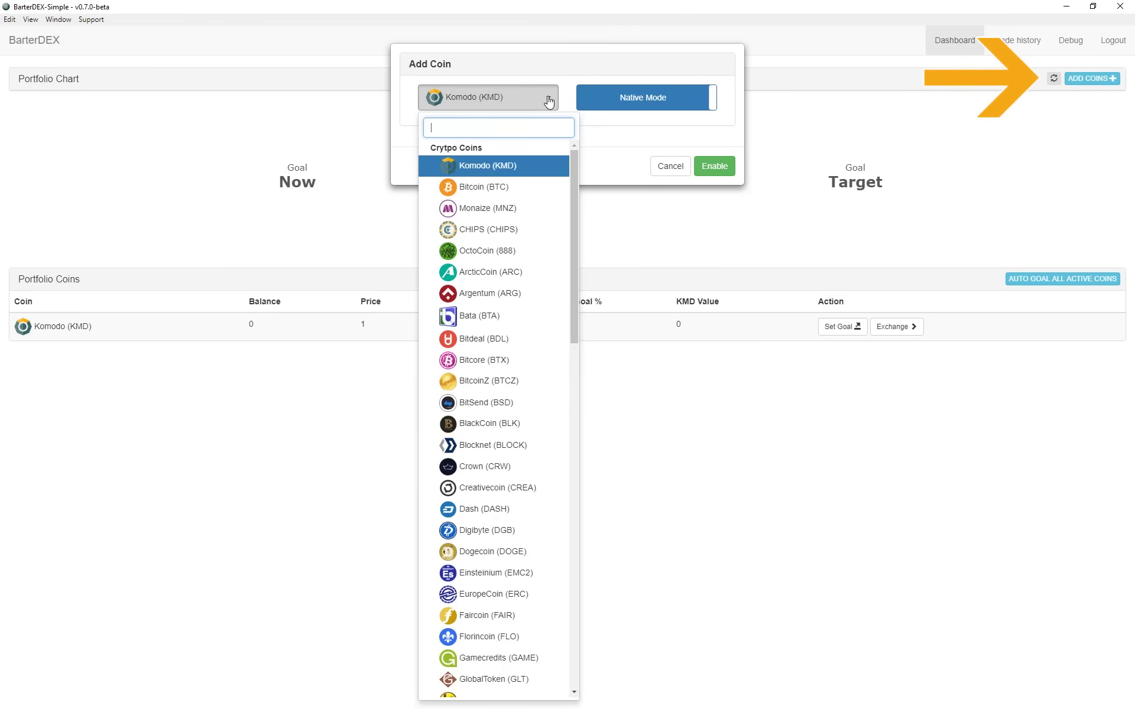
{"action": "left_click_drag", "start_coordinate": [575, 239], "coordinate": [578, 564]}
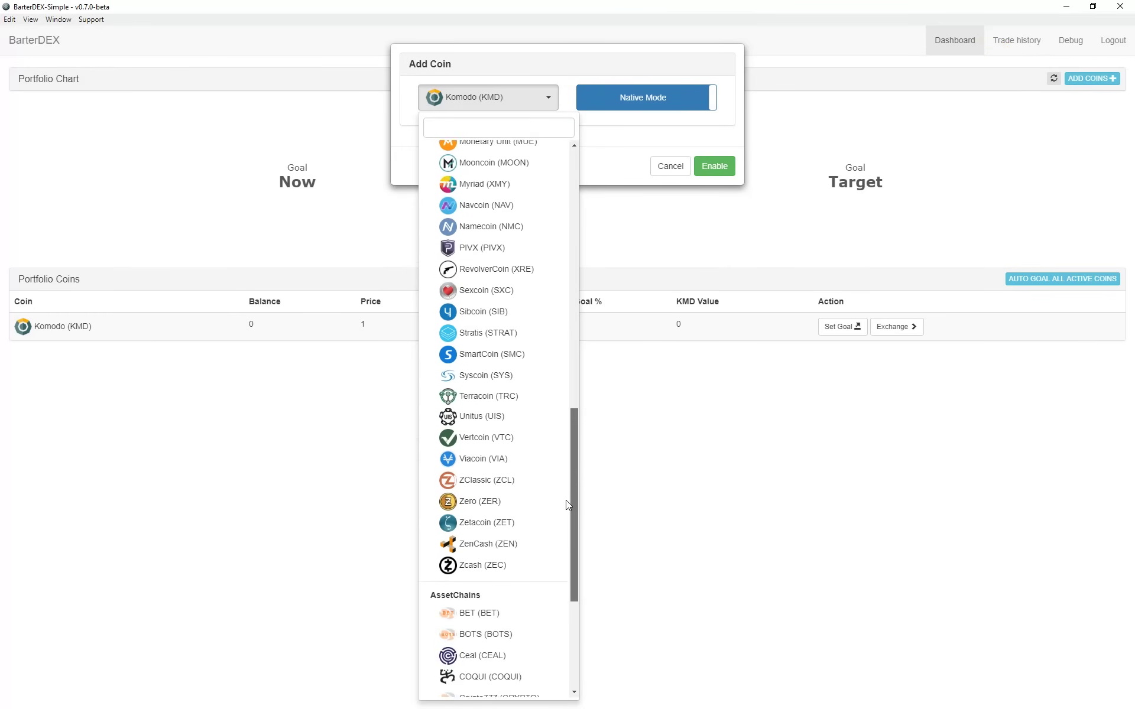
{"action": "scroll", "coordinate": [532, 576], "scroll_direction": "down", "scroll_amount": 3}
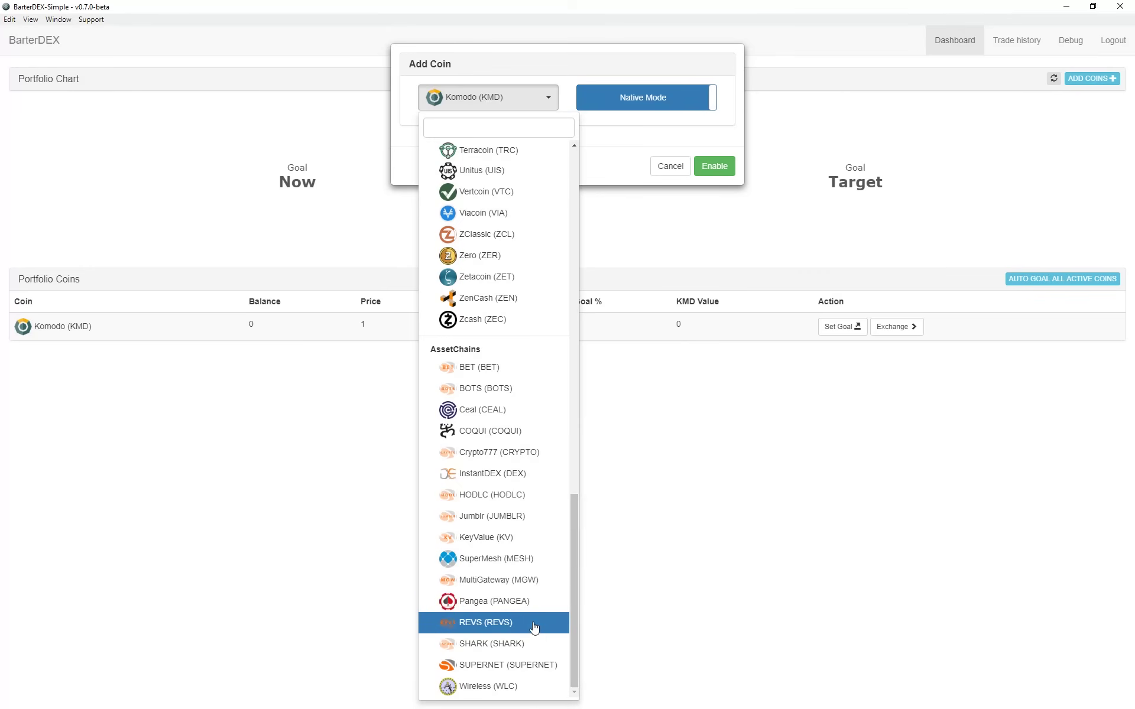
{"action": "left_click", "coordinate": [537, 626]}
{"action": "left_click", "coordinate": [714, 166]}
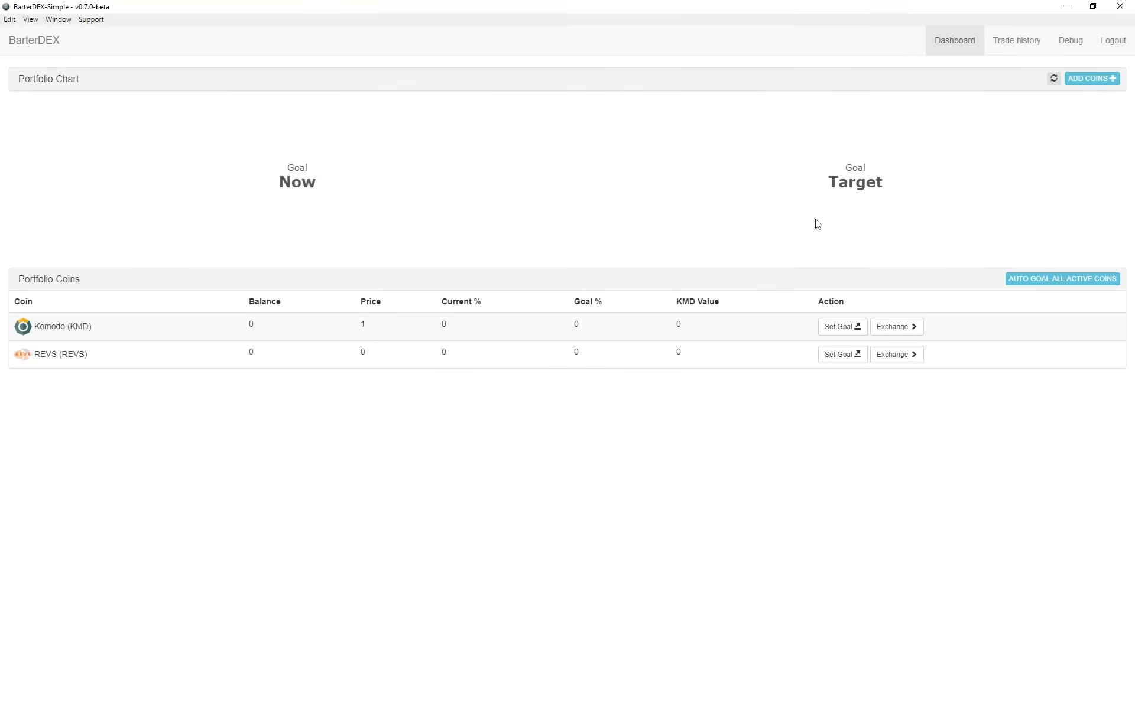
Add Monaize (MNZ) to the portfolio in native mode
{"action": "left_click", "coordinate": [1092, 78]}
{"action": "left_click", "coordinate": [489, 97]}
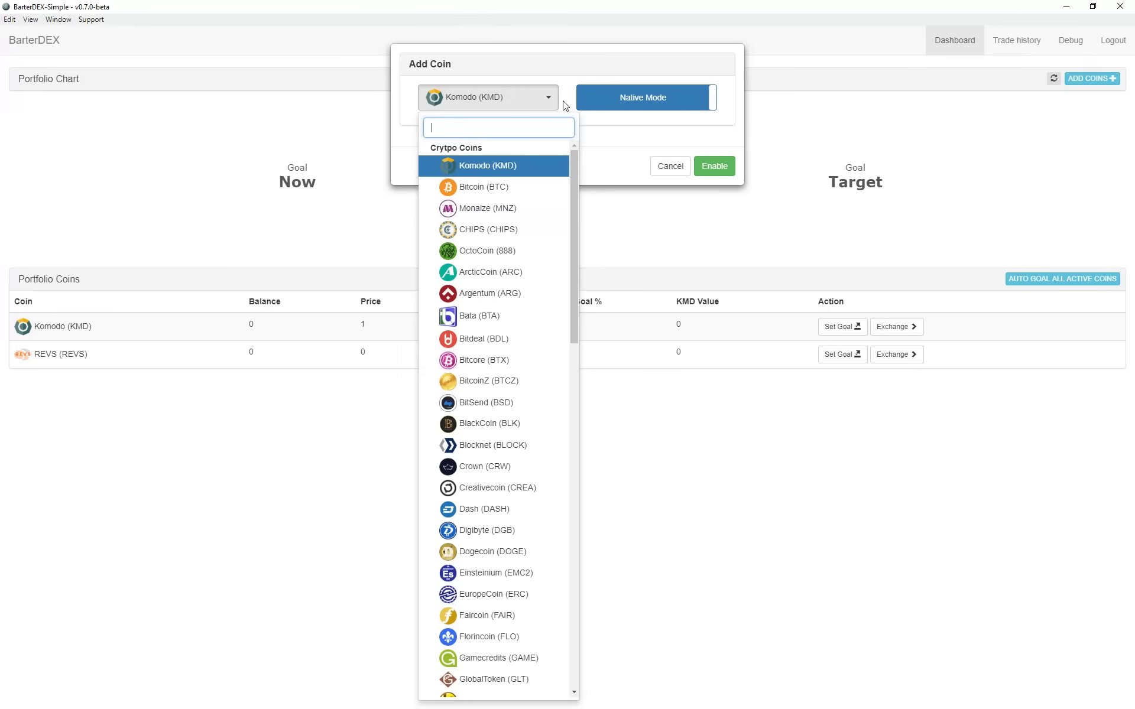
{"action": "left_click", "coordinate": [487, 209]}
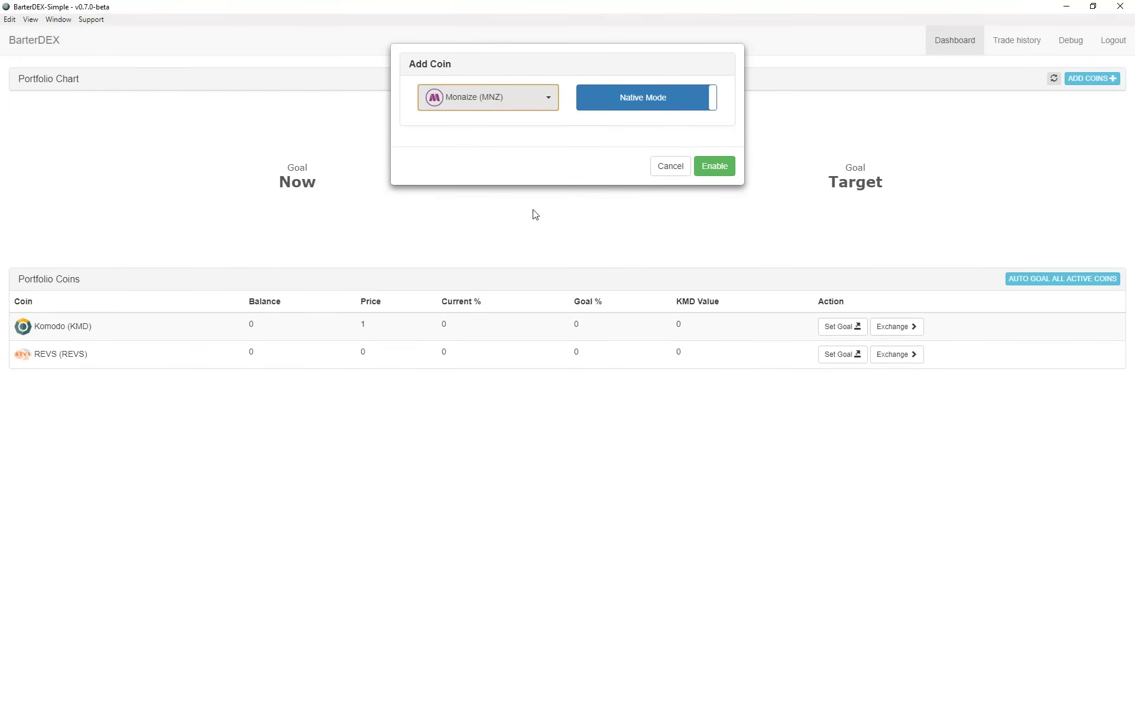
{"action": "left_click", "coordinate": [710, 168]}
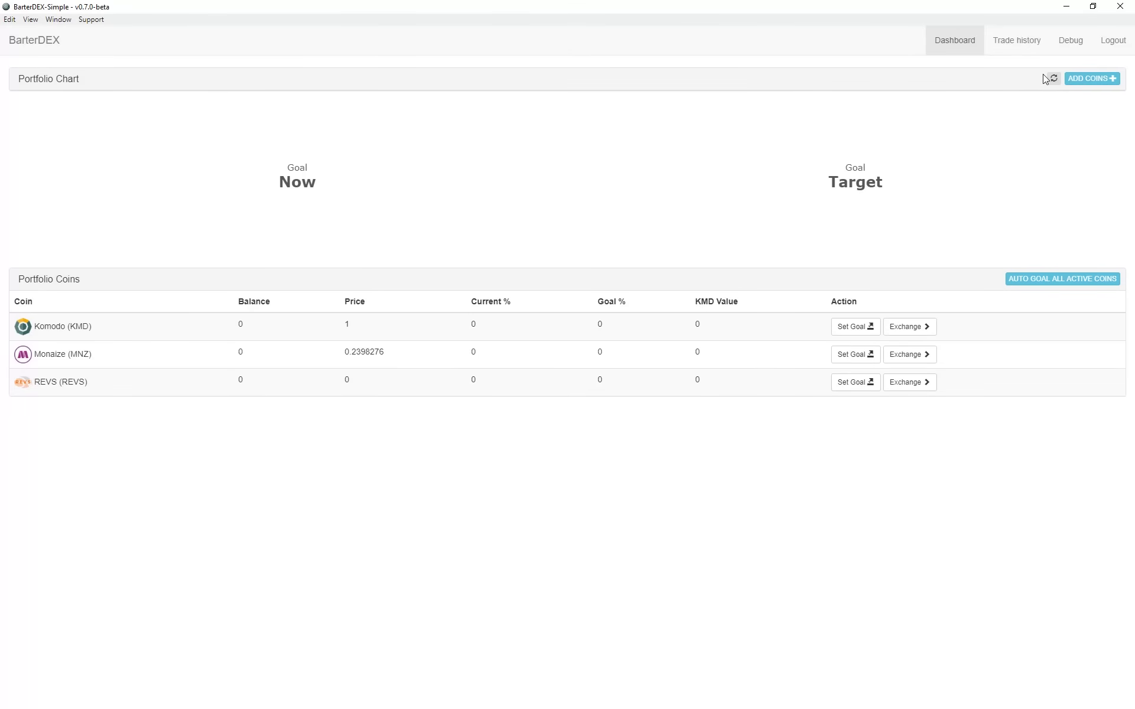
Add CHIPS to the portfolio in Electrum mode
{"action": "left_click", "coordinate": [1092, 78]}
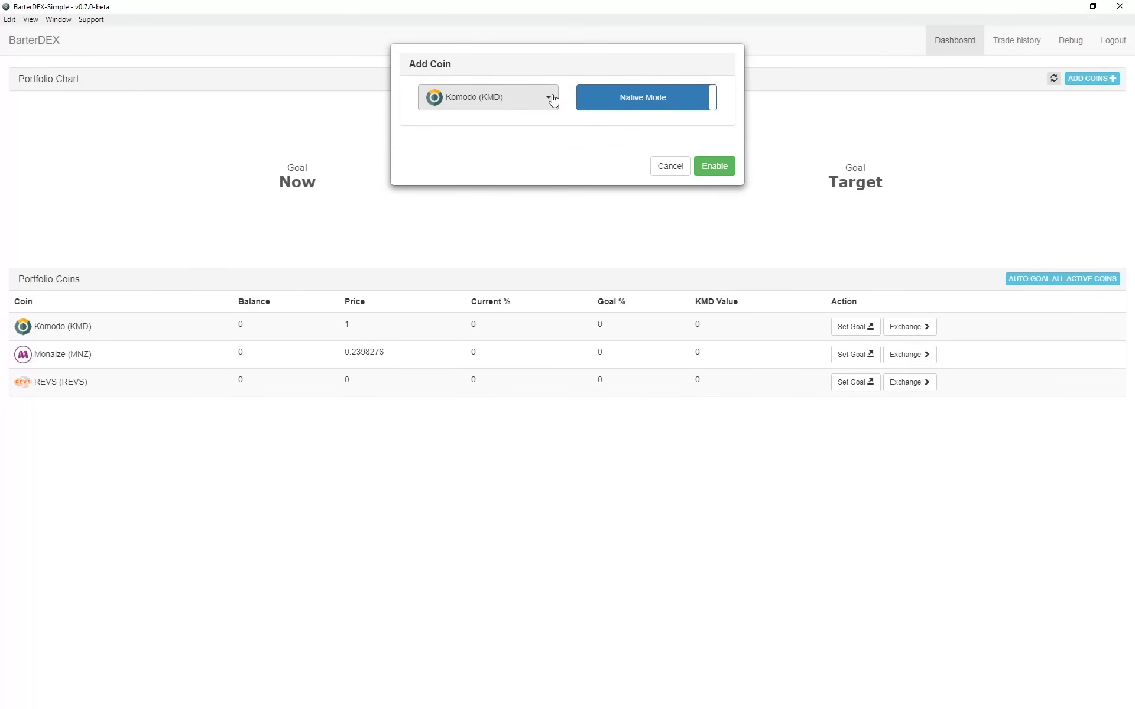
{"action": "left_click", "coordinate": [550, 96]}
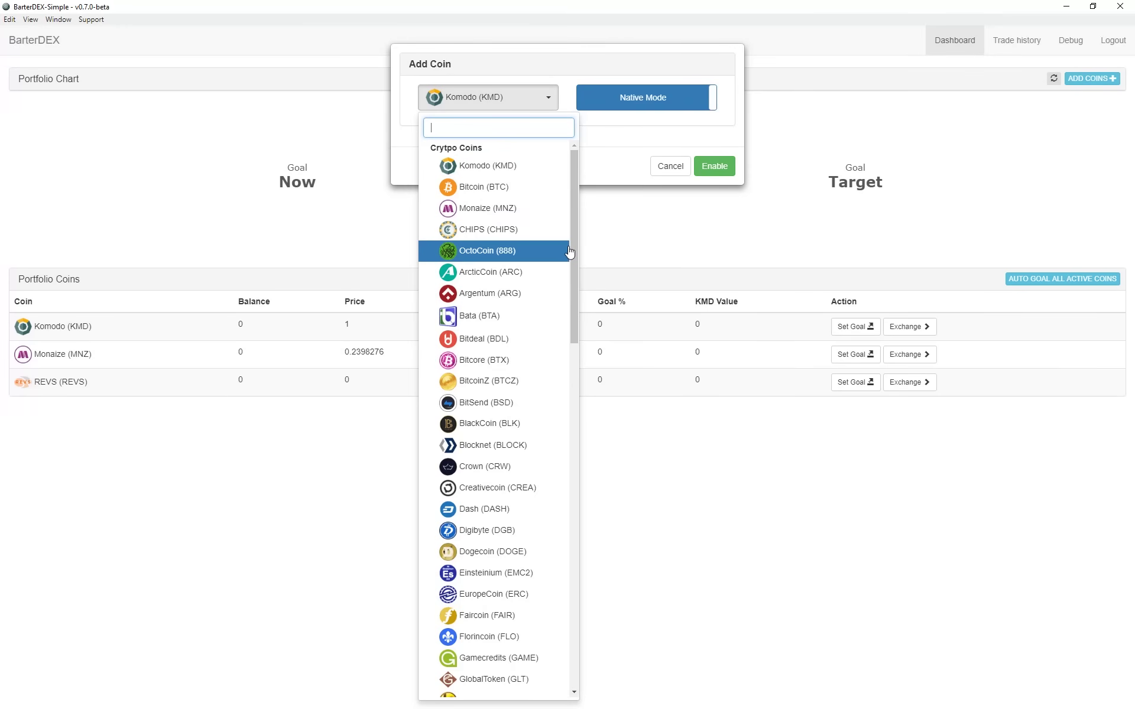
{"action": "left_click", "coordinate": [532, 230]}
{"action": "left_click", "coordinate": [712, 98]}
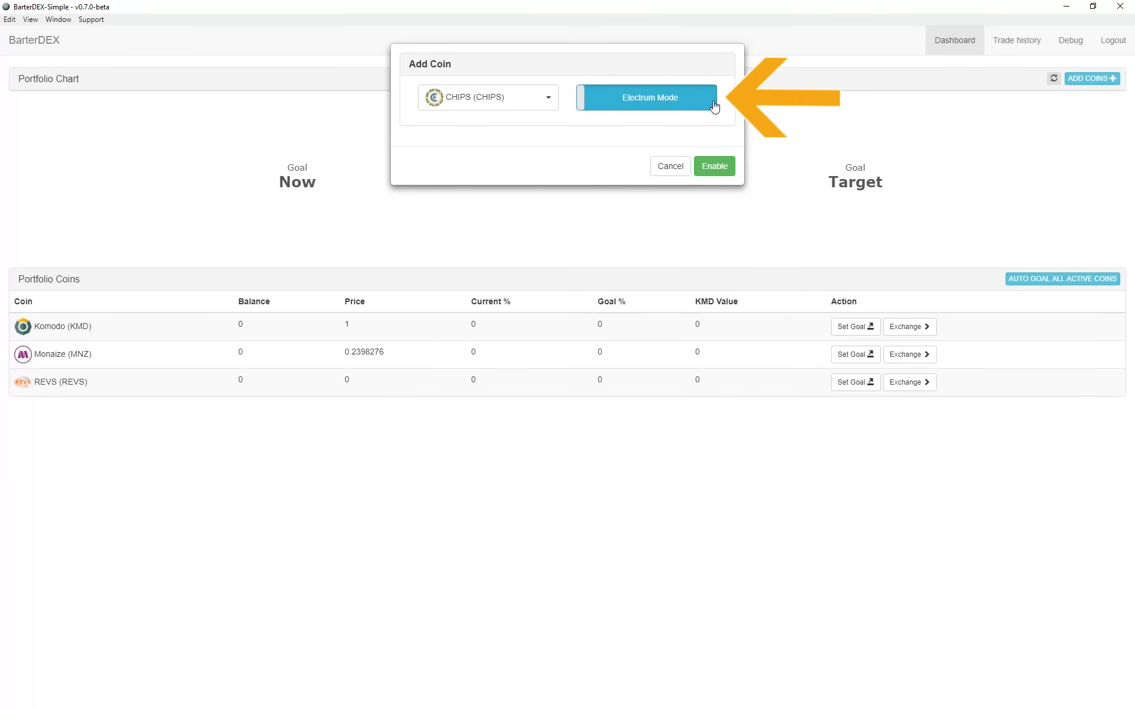
{"action": "left_click", "coordinate": [714, 166]}
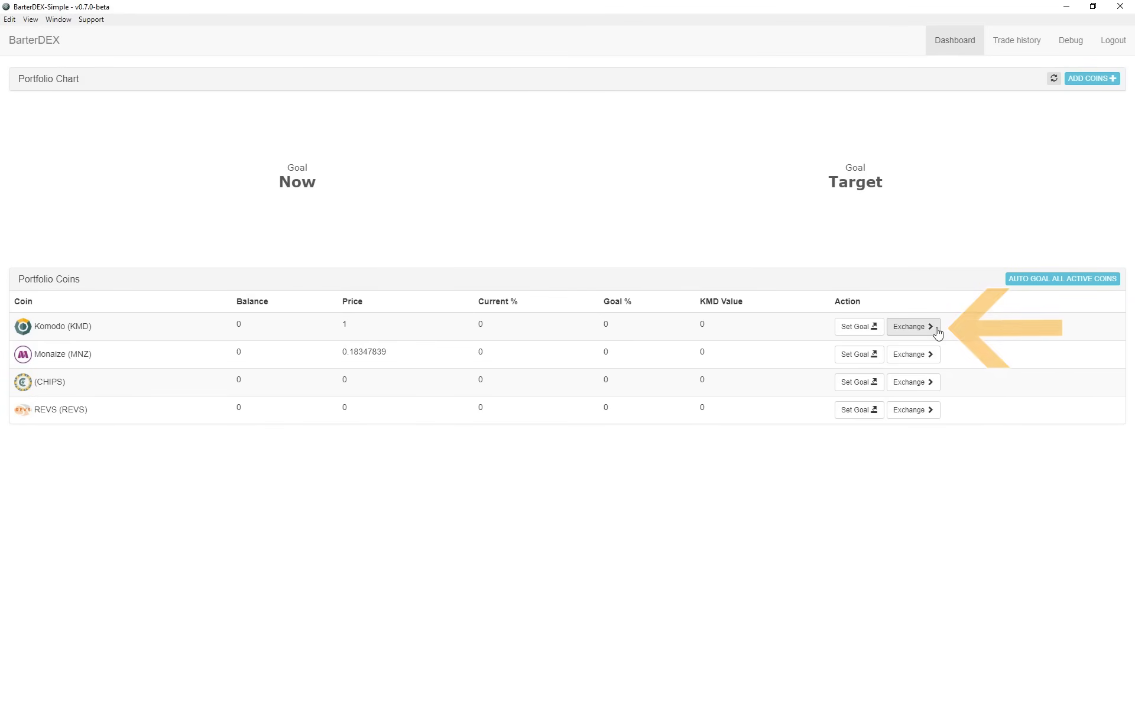
Open the Komodo (KMD) exchange view and its Price to Buy coin list
{"action": "left_click", "coordinate": [913, 327]}
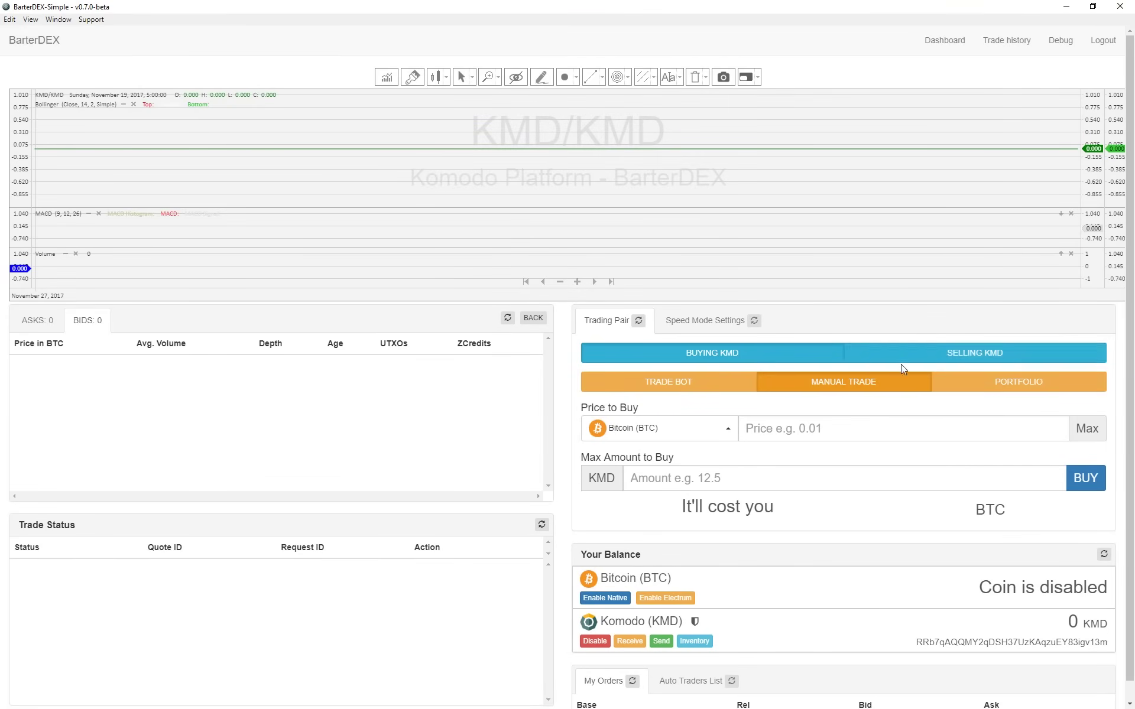
{"action": "left_click", "coordinate": [729, 434]}
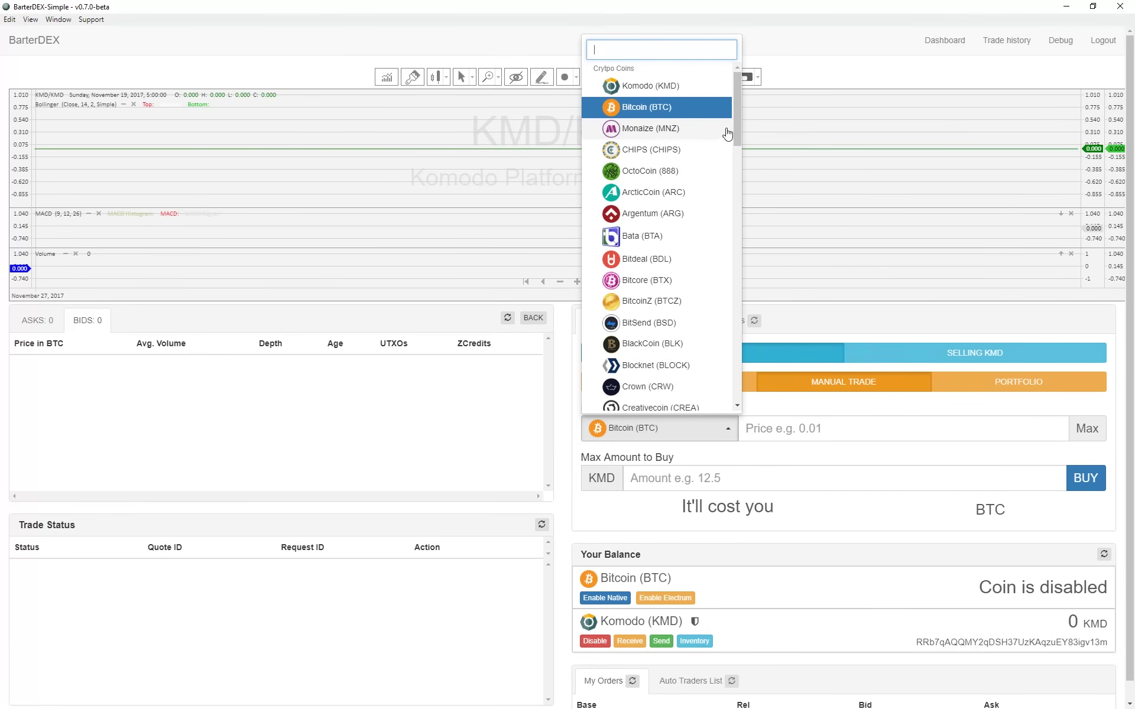
Price KMD in Monaize (MNZ), refresh the pair's bids, and select the KMD receive address
{"action": "left_click", "coordinate": [691, 129]}
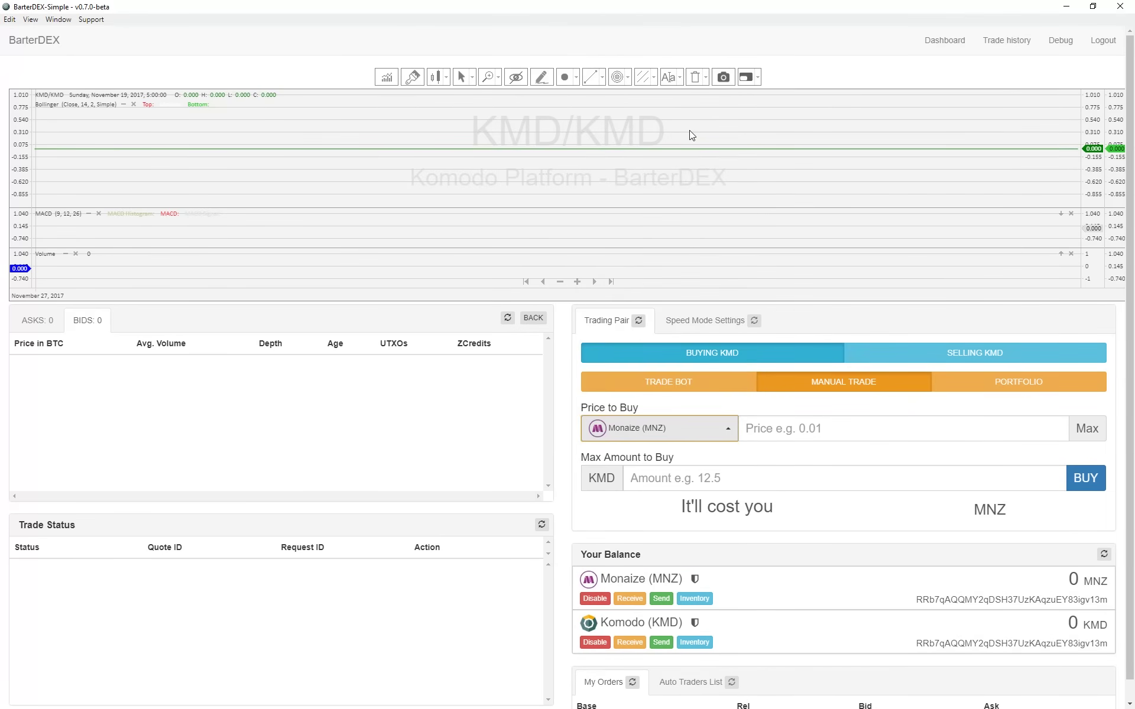
{"action": "left_click", "coordinate": [639, 320]}
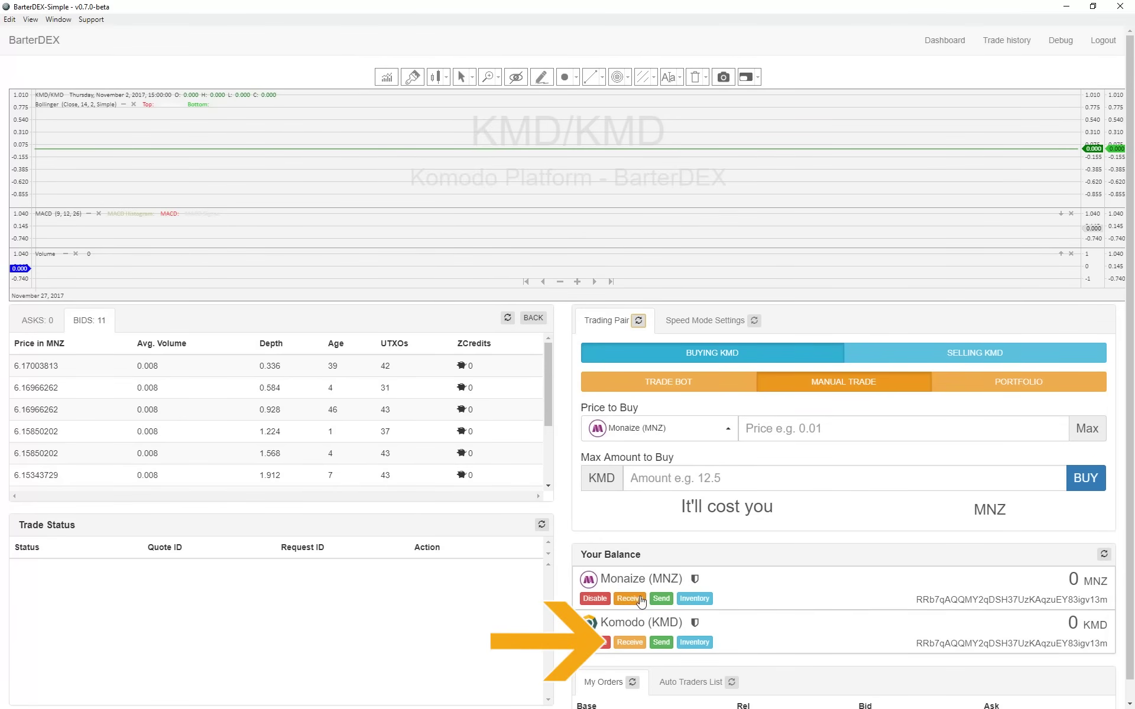
{"action": "left_click", "coordinate": [630, 642]}
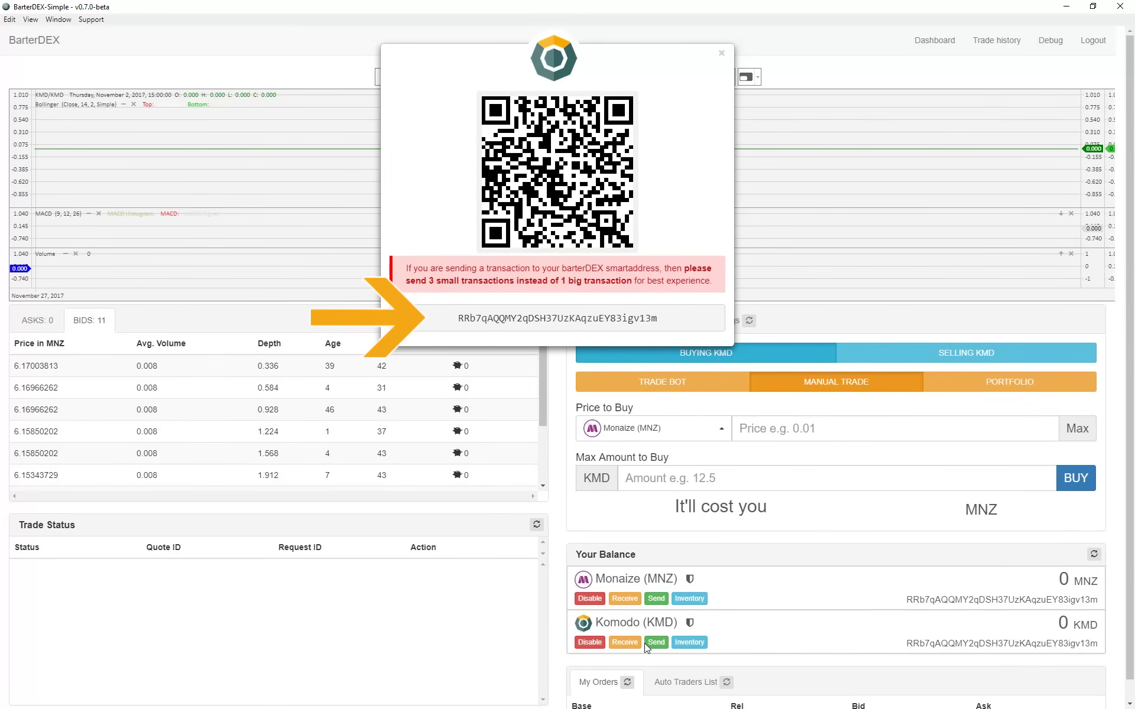
{"action": "left_click_drag", "start_coordinate": [458, 318], "coordinate": [657, 318]}
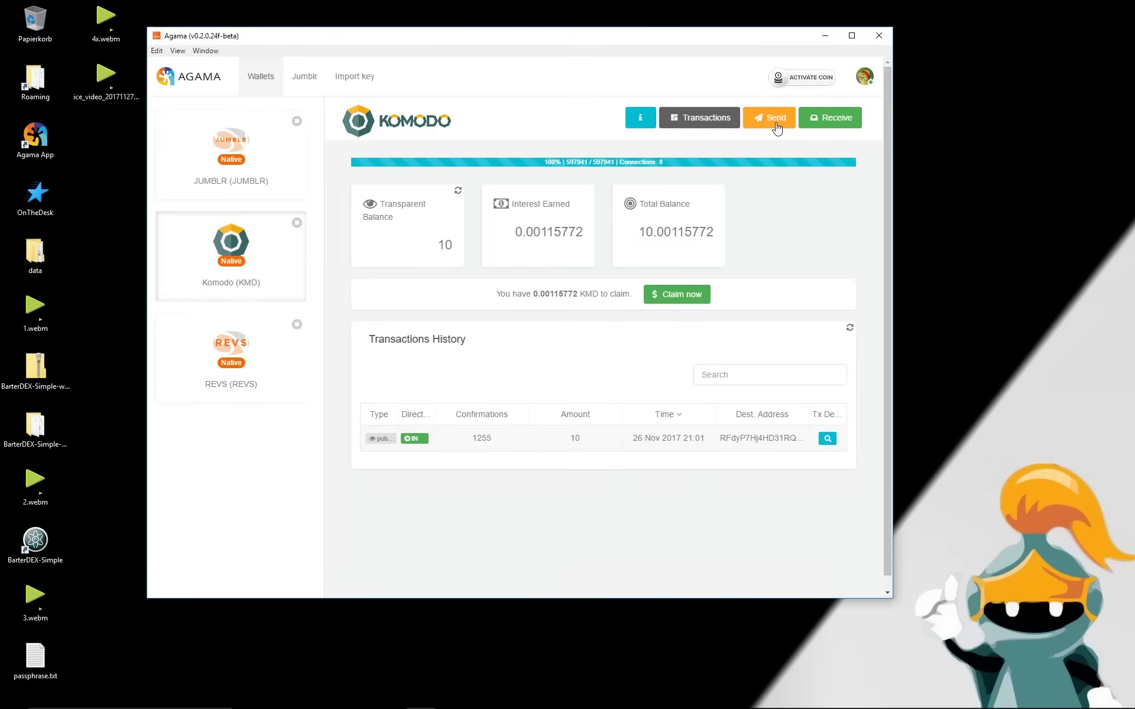
Send 2 KMD from Agama to the pasted BarterDEX smart address, then begin another transaction
{"action": "left_click", "coordinate": [777, 125]}
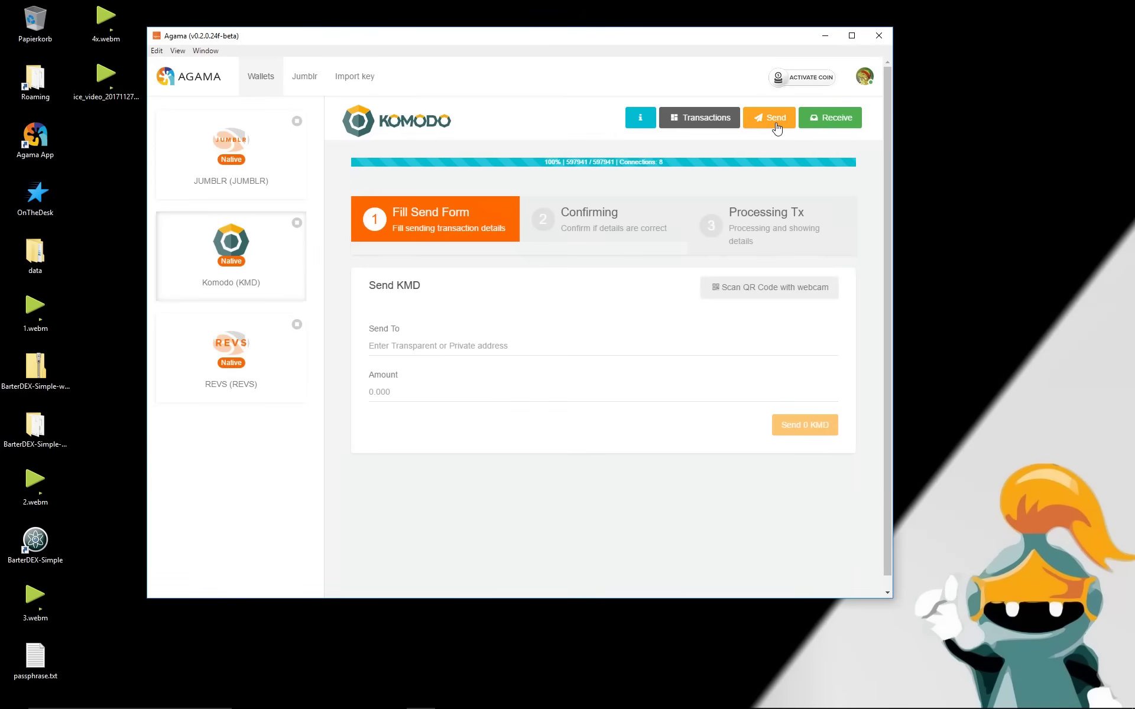
{"action": "left_click", "coordinate": [470, 346]}
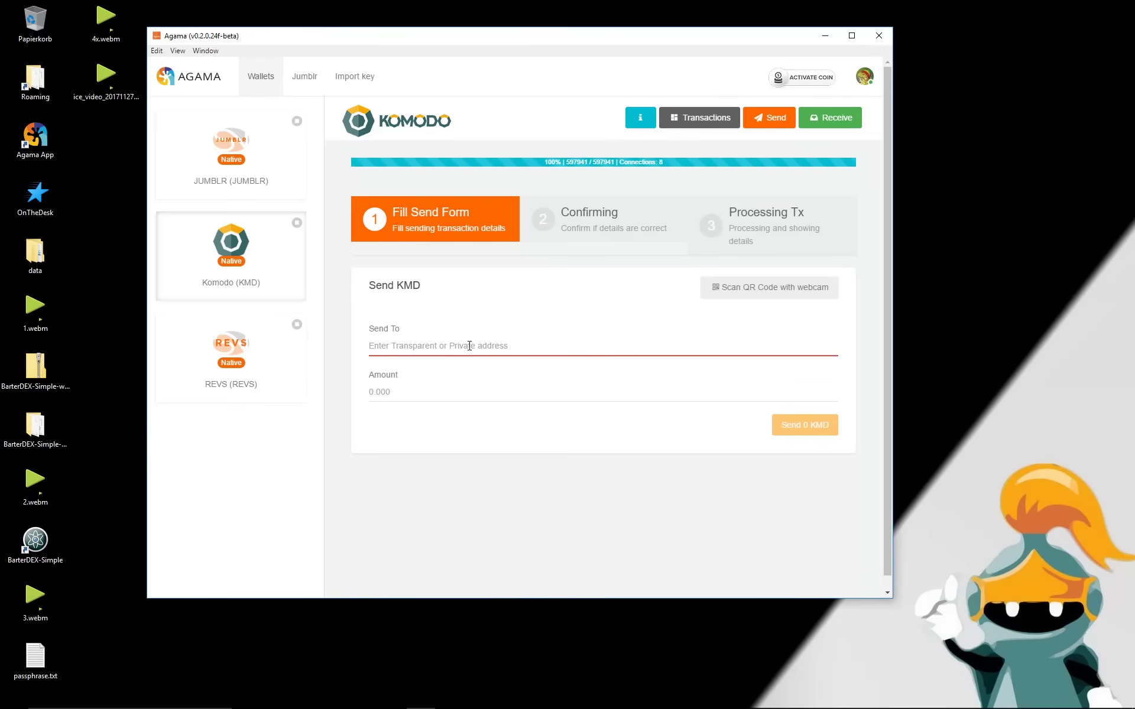
{"action": "key", "text": "ctrl+v"}
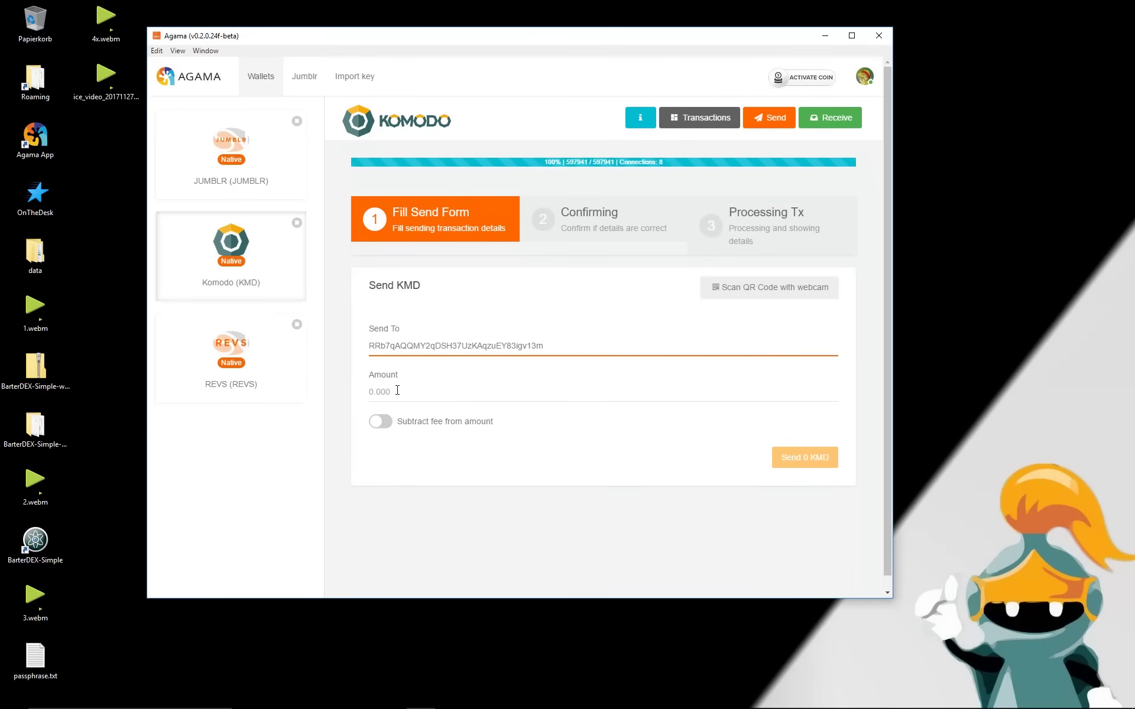
{"action": "left_click", "coordinate": [397, 391]}
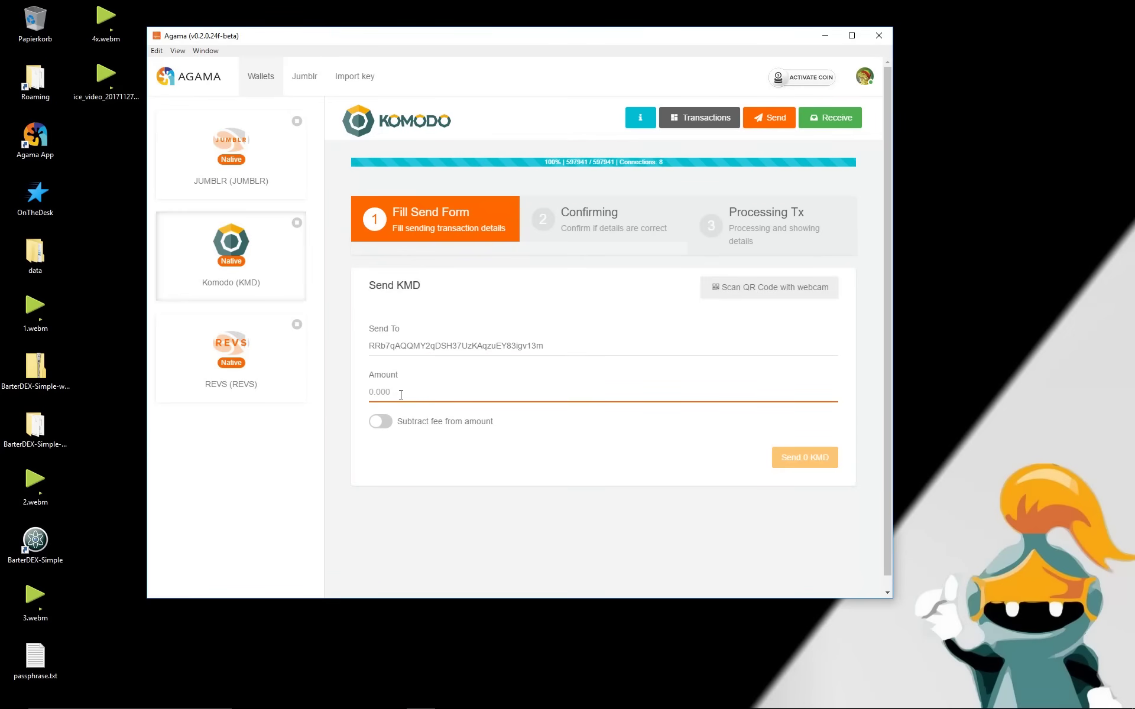
{"action": "type", "text": "2"}
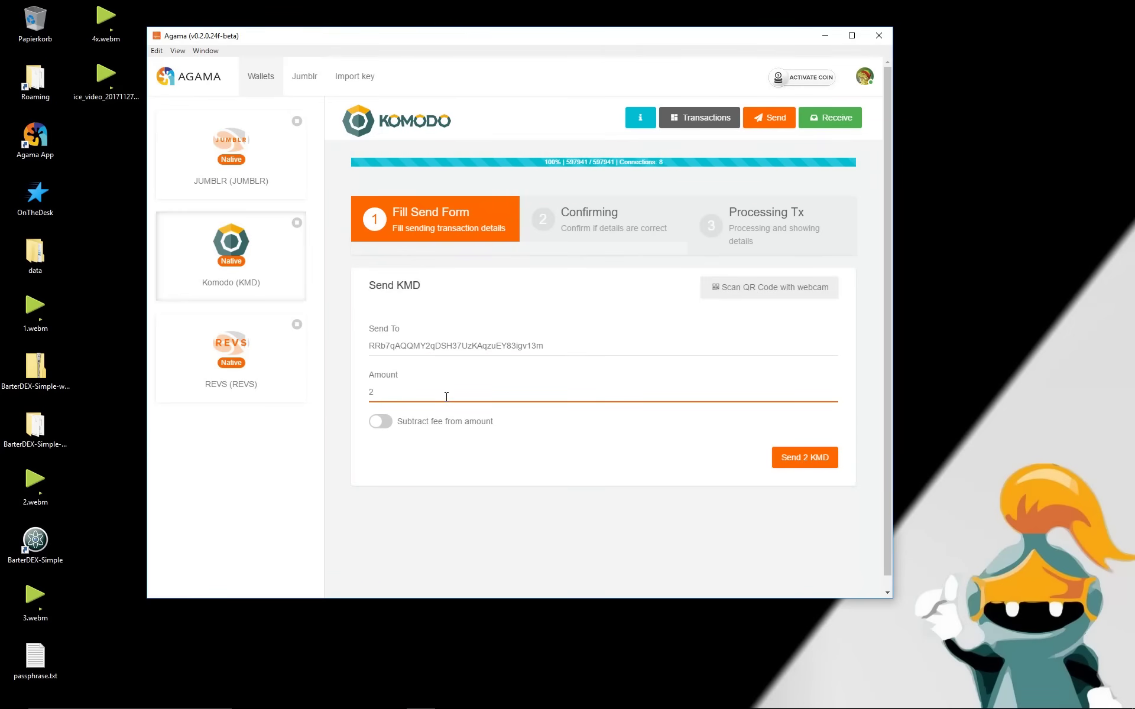
{"action": "left_click", "coordinate": [803, 458]}
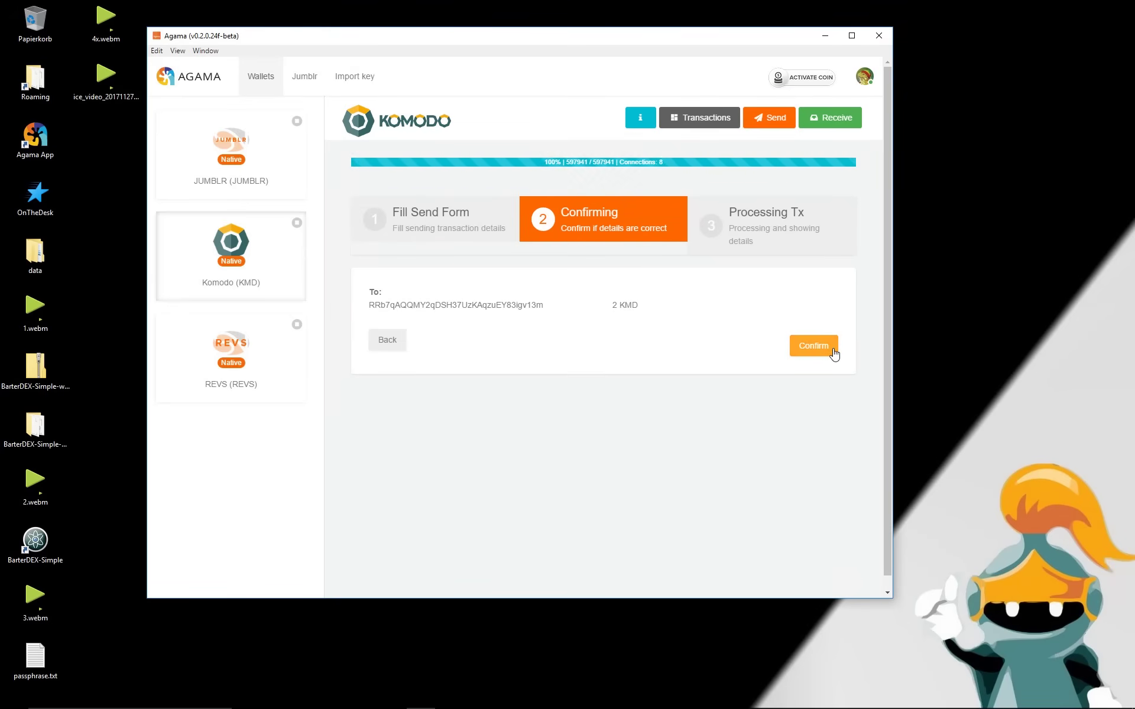
{"action": "left_click", "coordinate": [814, 346]}
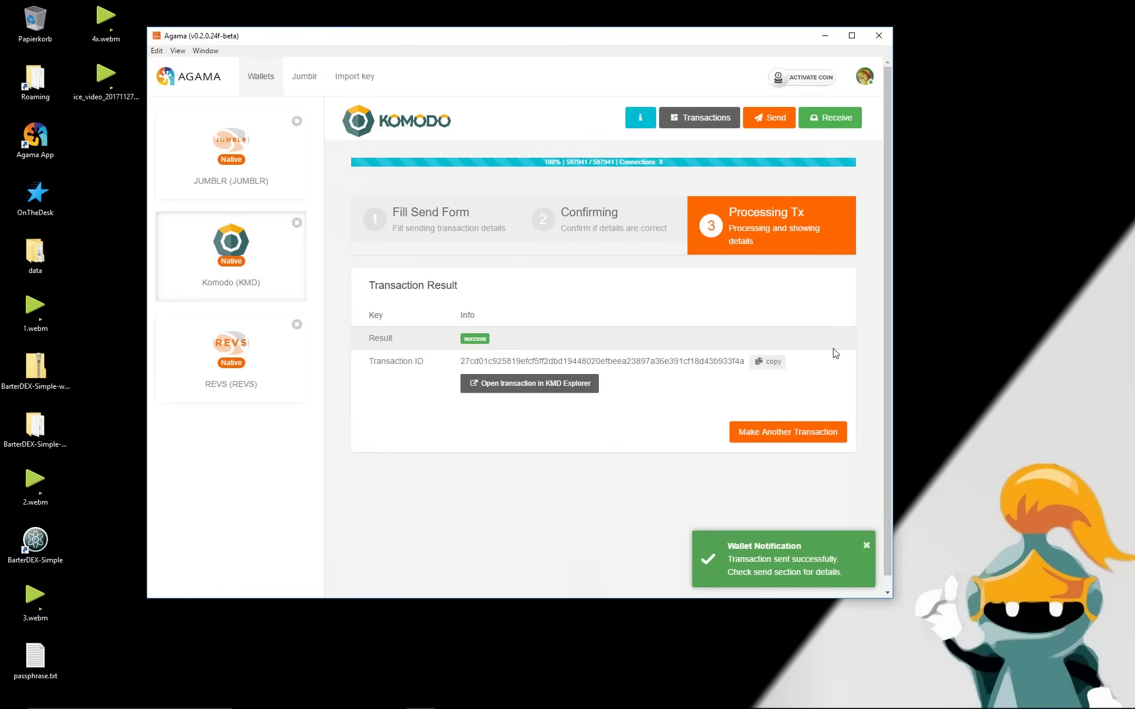
{"action": "left_click", "coordinate": [787, 432]}
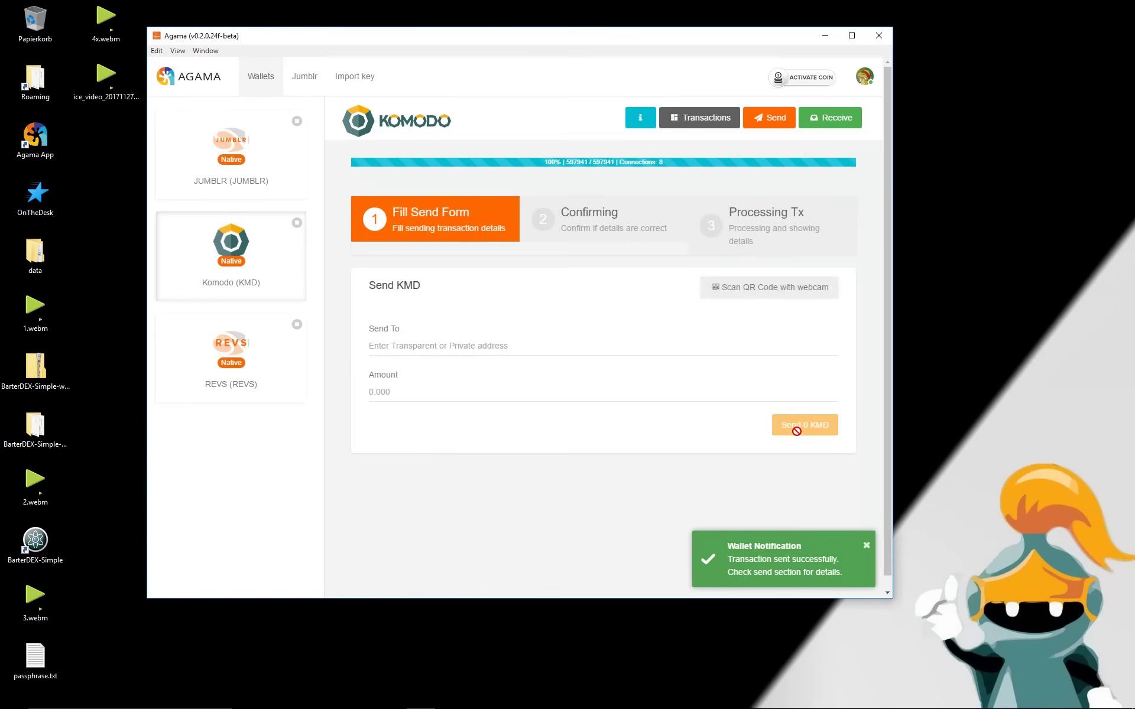
{"action": "left_click", "coordinate": [418, 345]}
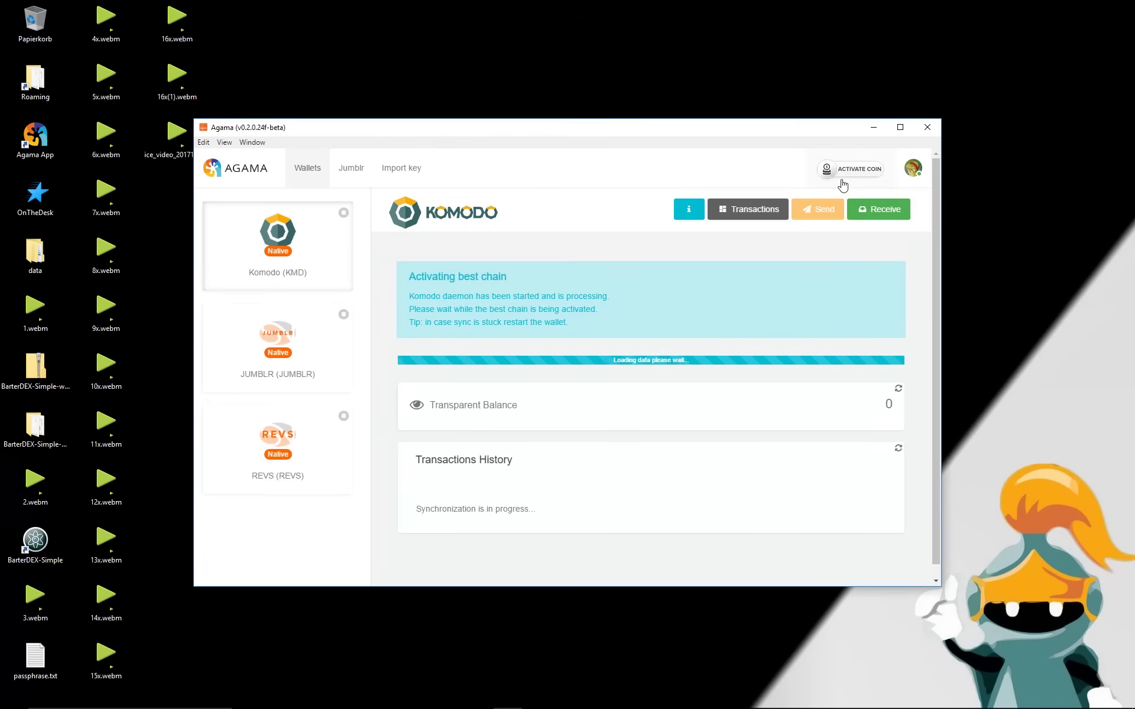
Activate Monaize (MNZ) in Agama in native mode
{"action": "left_click", "coordinate": [850, 168]}
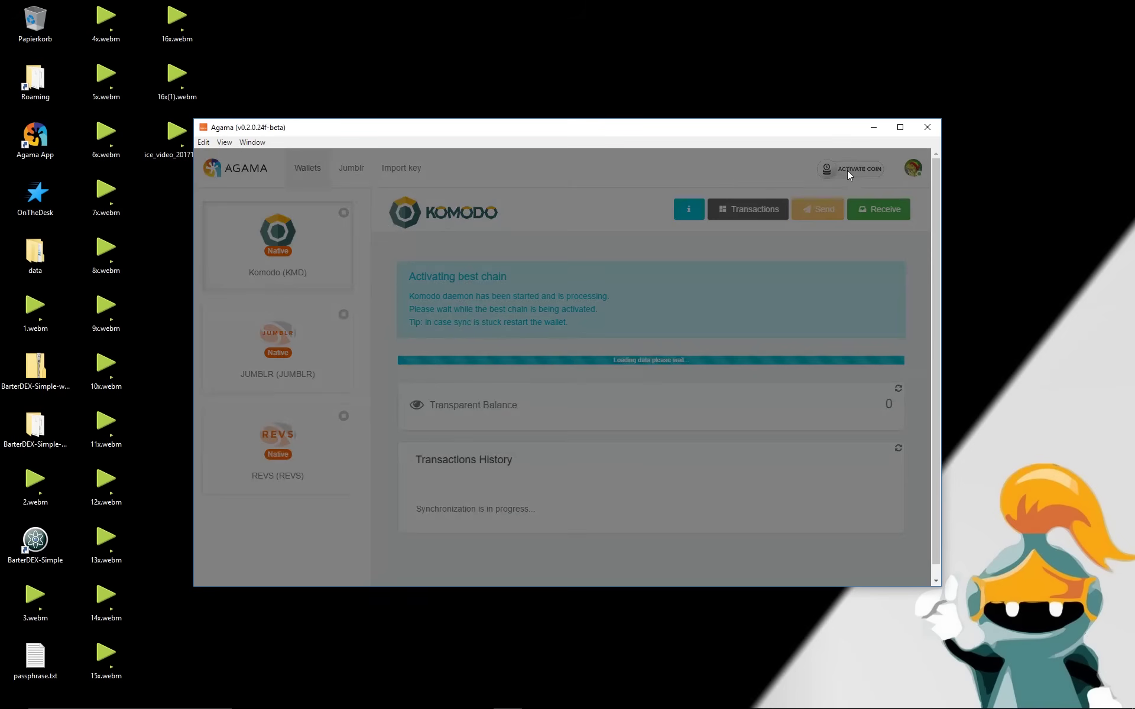
{"action": "left_click", "coordinate": [629, 324]}
{"action": "left_click", "coordinate": [478, 355]}
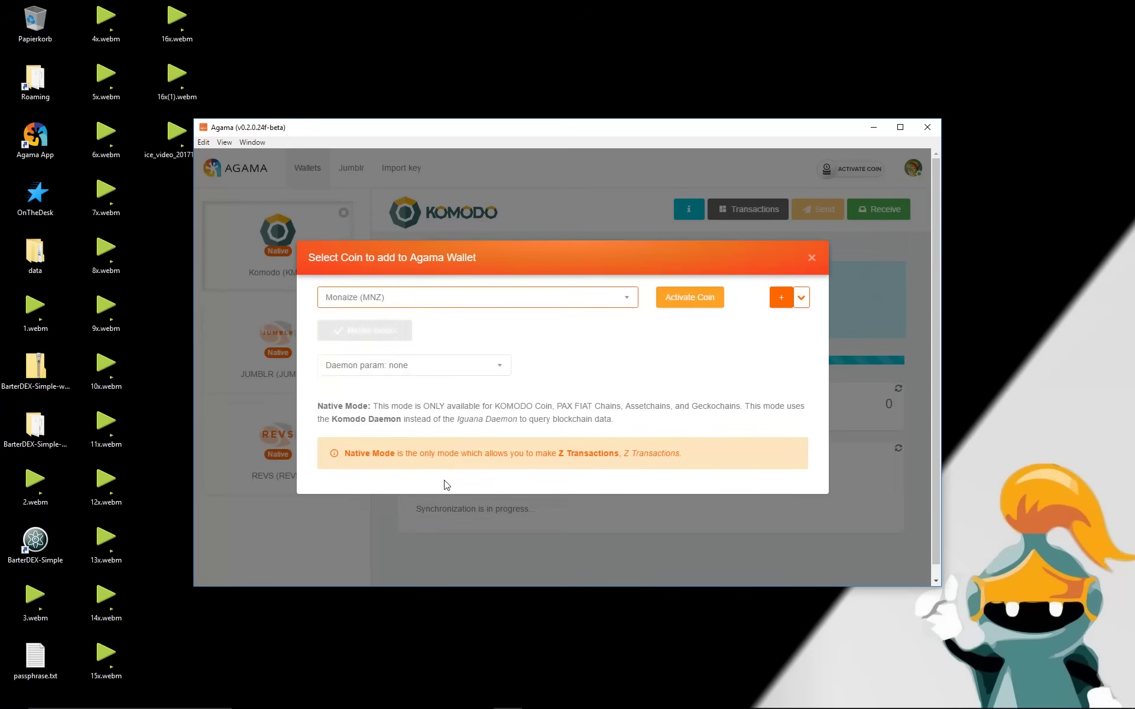
{"action": "left_click", "coordinate": [364, 330]}
Activate COQUI in native mode and open its wallet view
{"action": "left_click", "coordinate": [691, 297]}
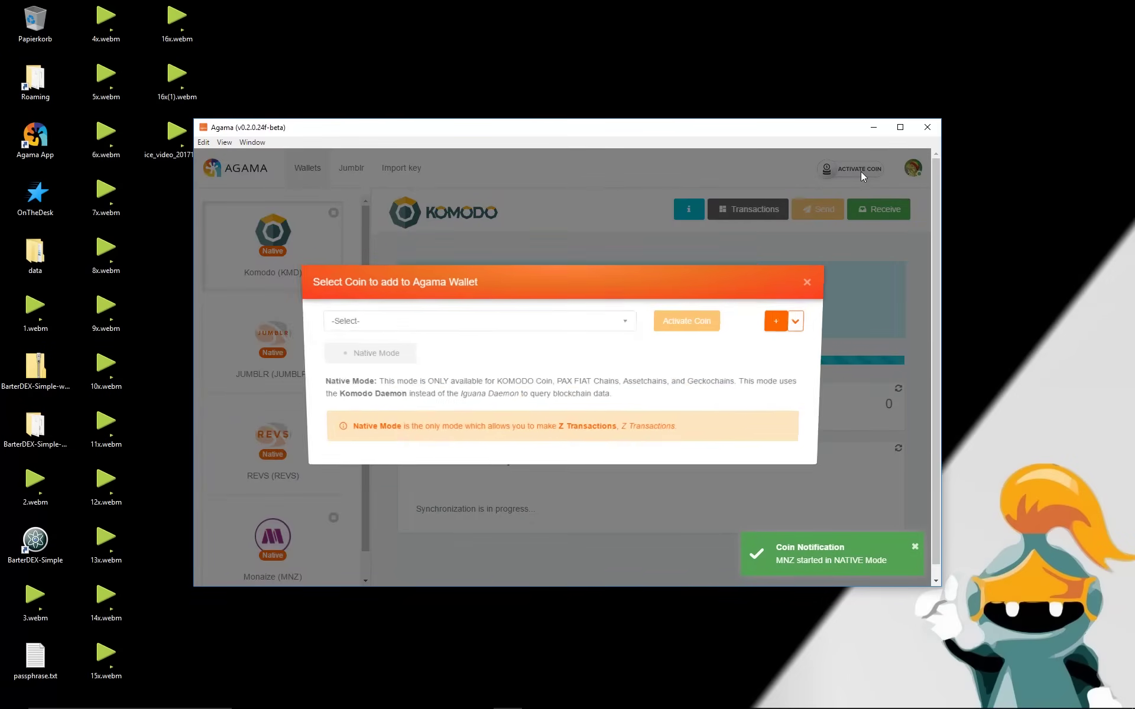
{"action": "left_click", "coordinate": [480, 322]}
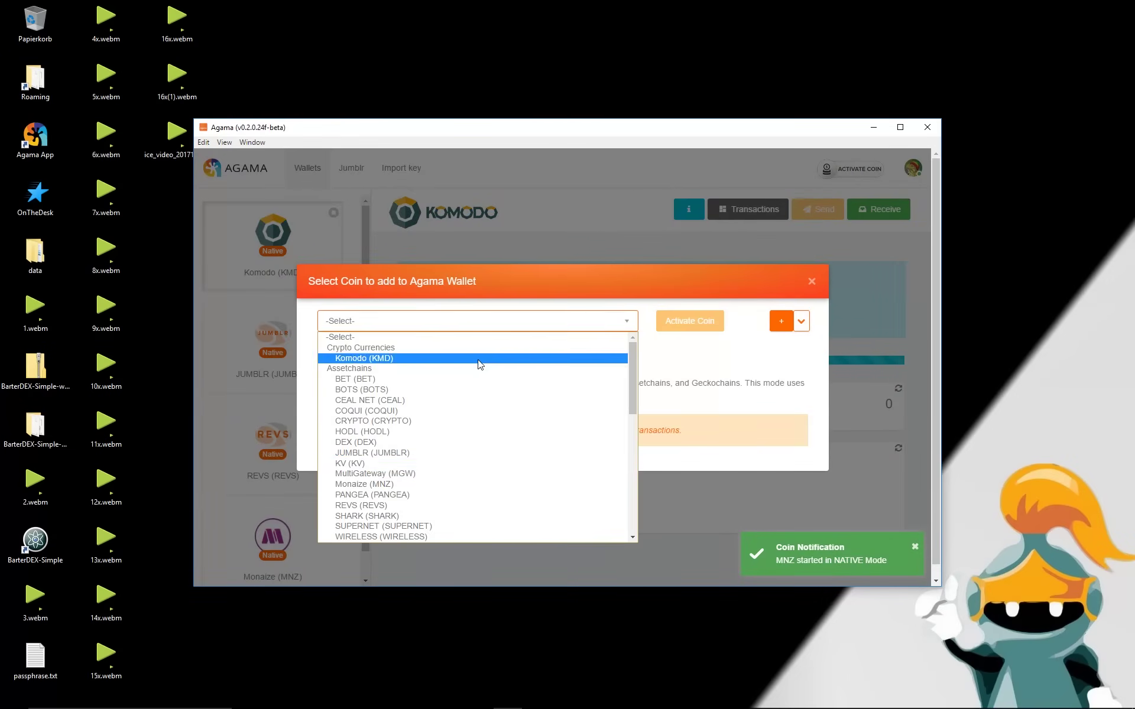
{"action": "left_click", "coordinate": [424, 413]}
{"action": "left_click", "coordinate": [690, 300]}
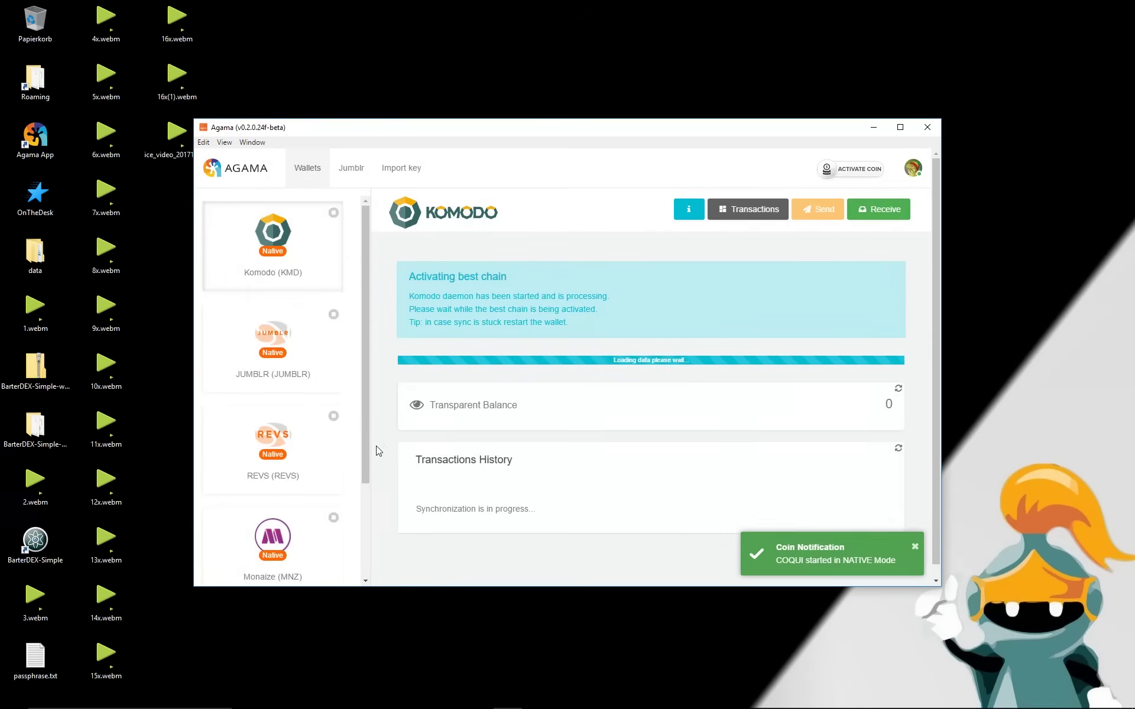
{"action": "left_click", "coordinate": [293, 226]}
{"action": "left_click", "coordinate": [282, 505]}
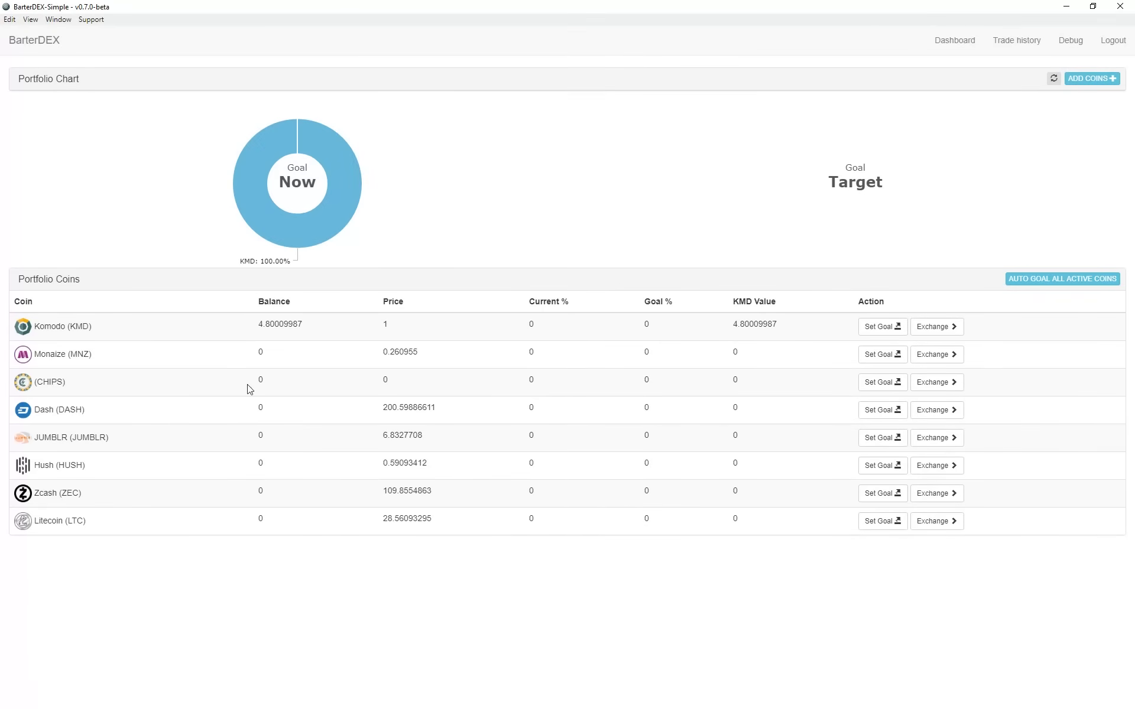
Add and enable COQUI from the coin list, then open its COQUI/KMD exchange page
{"action": "left_click", "coordinate": [1092, 78]}
{"action": "left_click", "coordinate": [548, 98]}
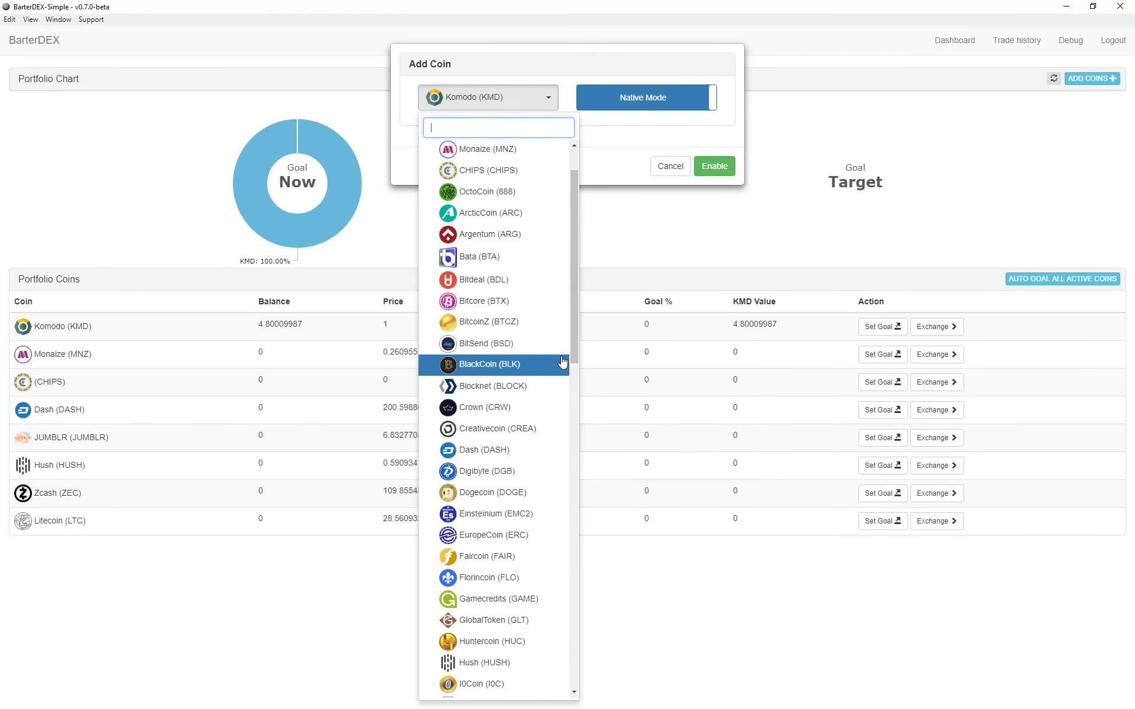
{"action": "scroll", "coordinate": [497, 399], "scroll_direction": "down", "scroll_amount": 10}
{"action": "left_click", "coordinate": [520, 478]}
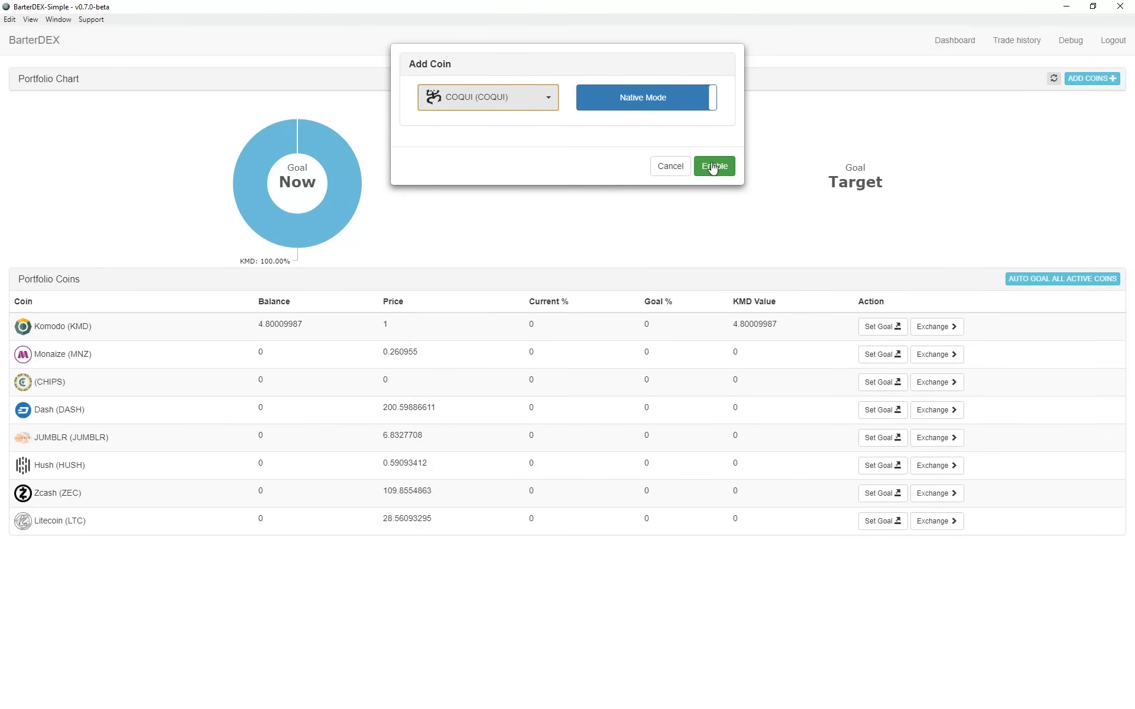
{"action": "left_click", "coordinate": [714, 166]}
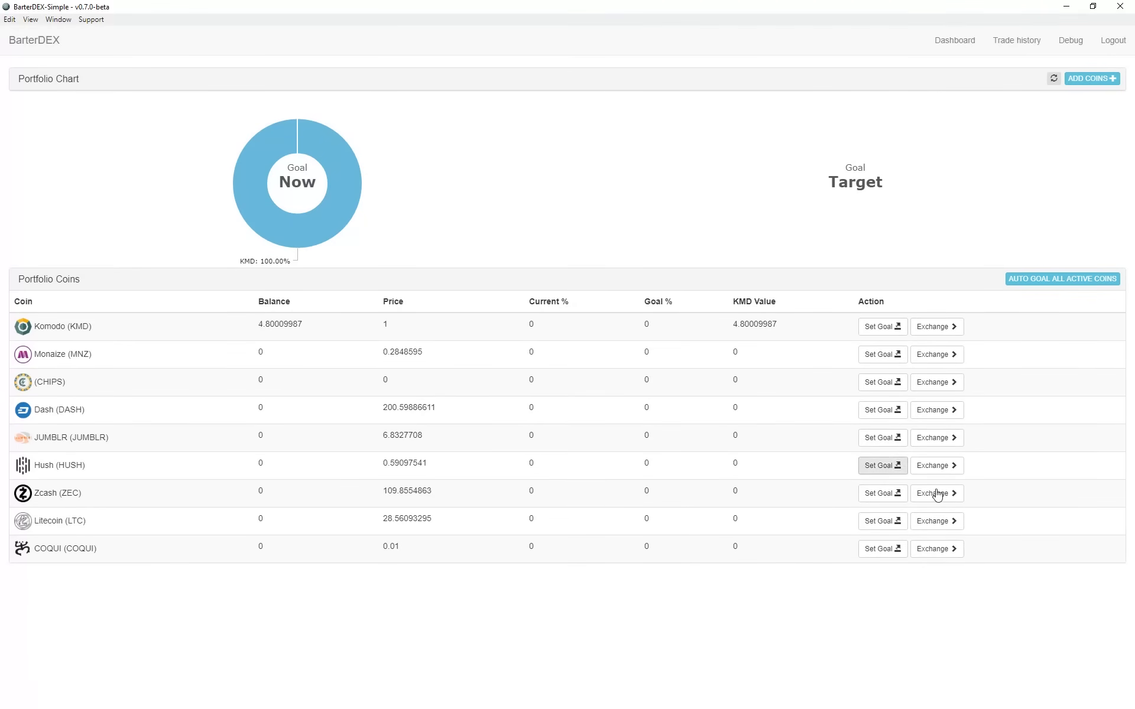
{"action": "left_click", "coordinate": [937, 549]}
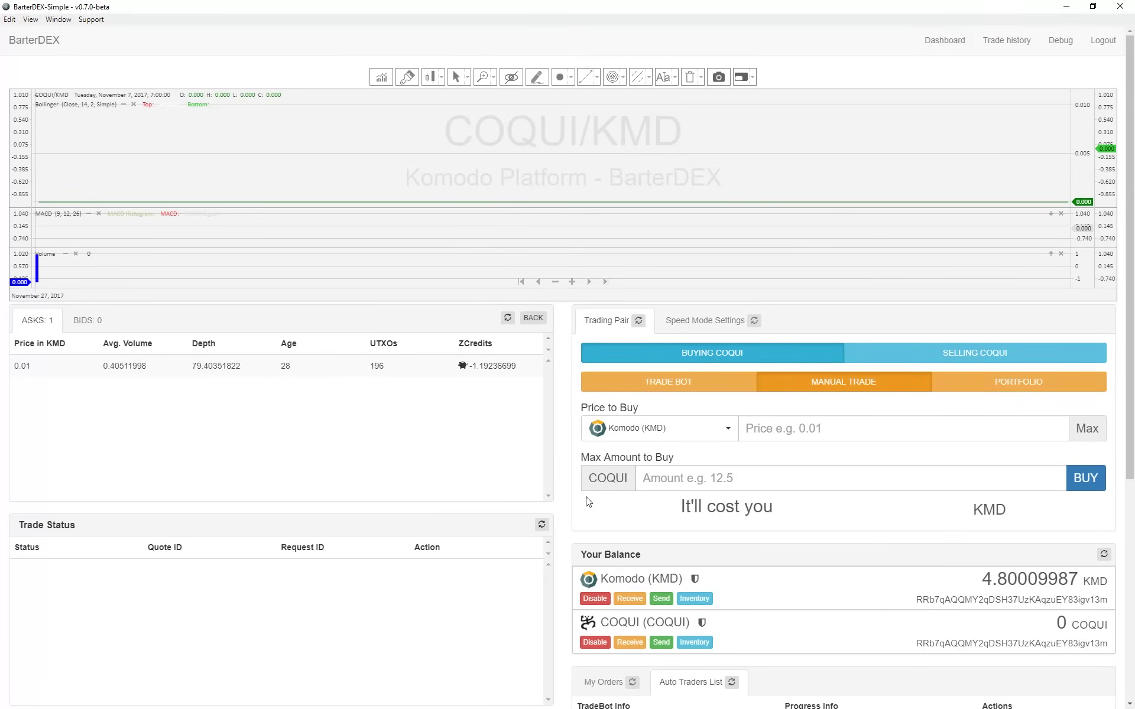
Buy COQUI at the 0.01001 KMD ask, retry with amount 0,40, then reselect the amount field
{"action": "left_click", "coordinate": [40, 369]}
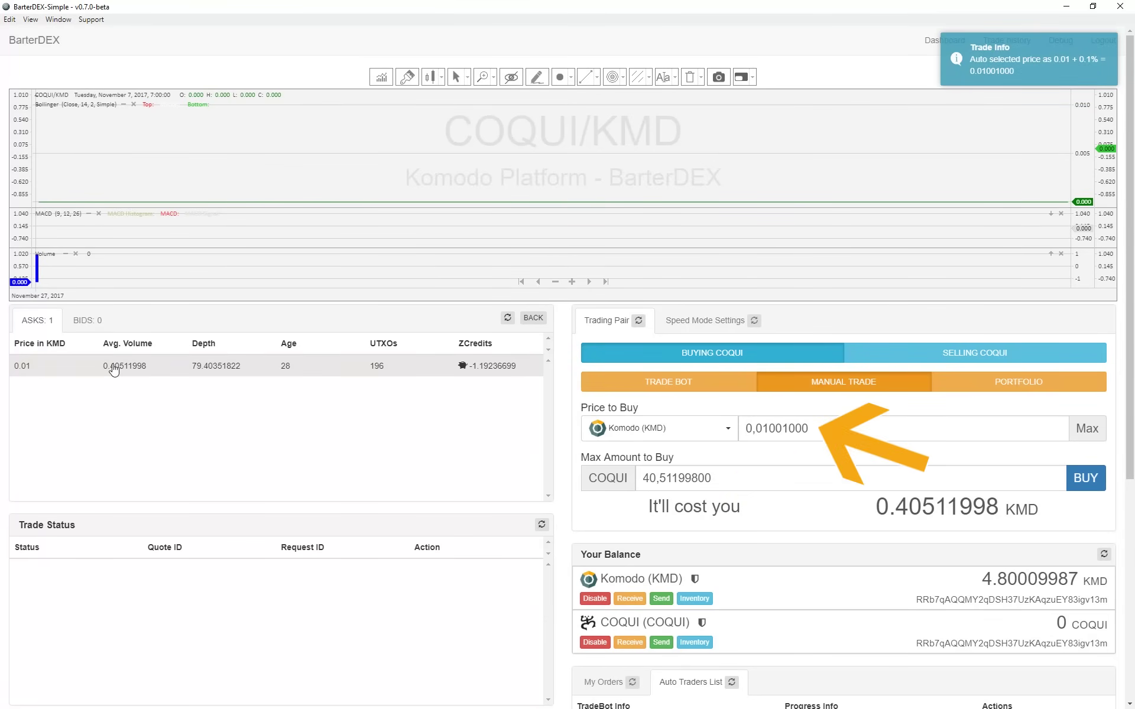
{"action": "left_click", "coordinate": [1086, 479]}
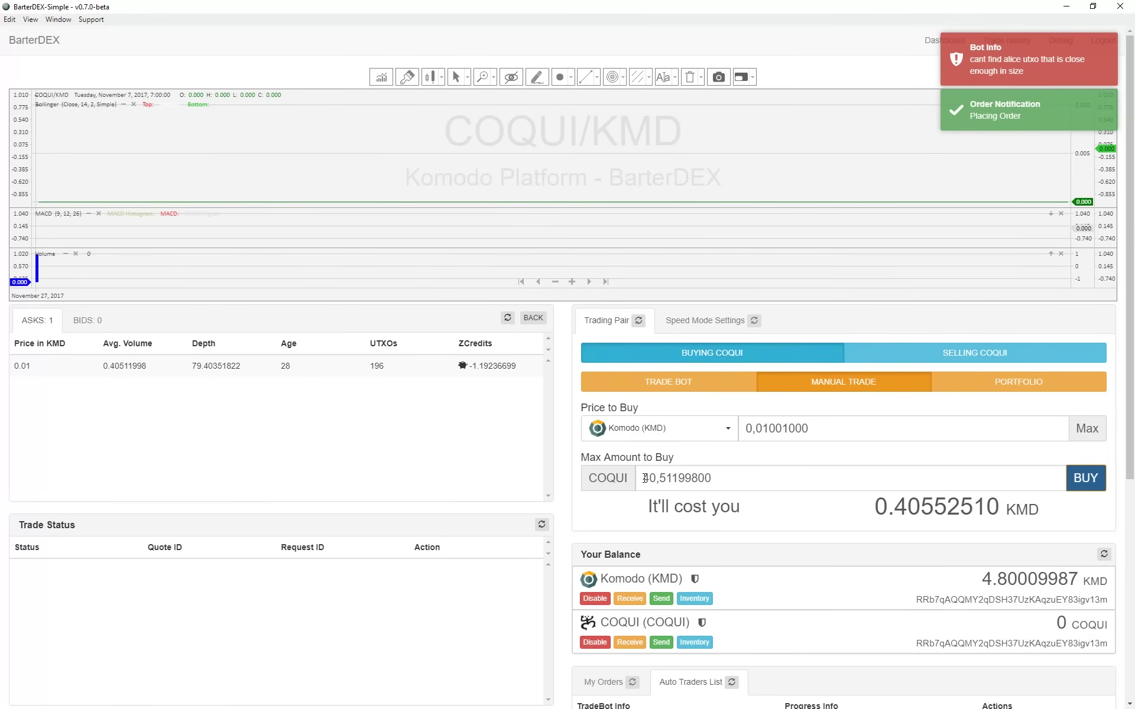
{"action": "left_click_drag", "start_coordinate": [644, 478], "coordinate": [745, 479]}
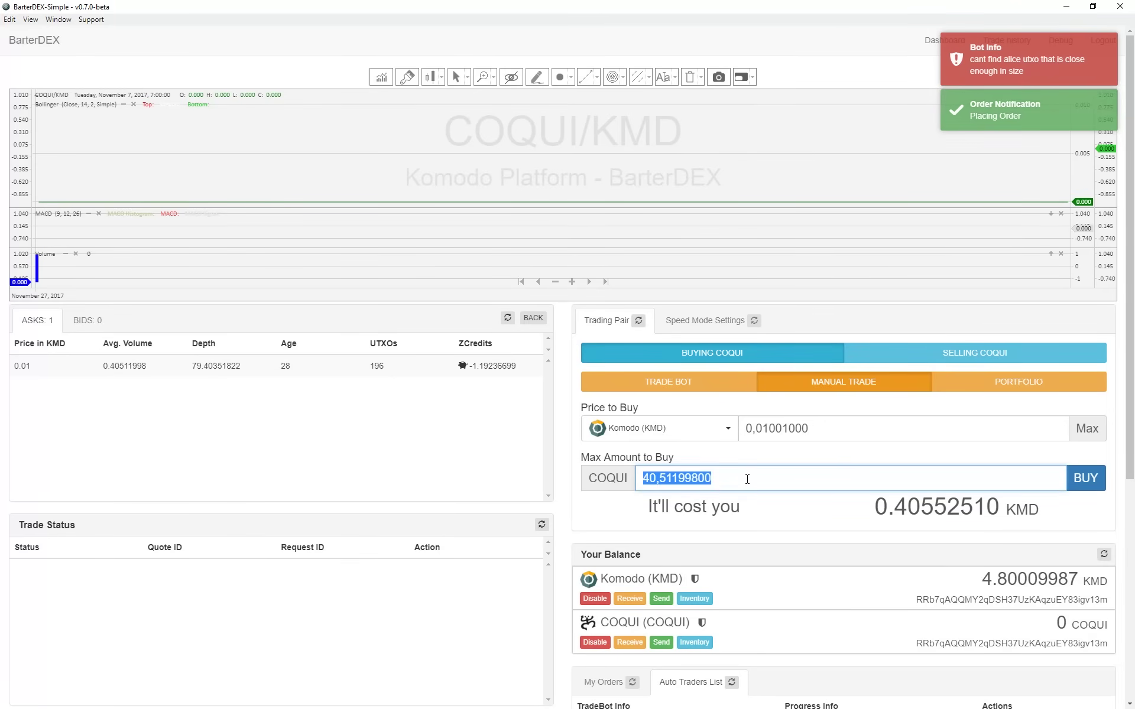
{"action": "type", "text": "0,40"}
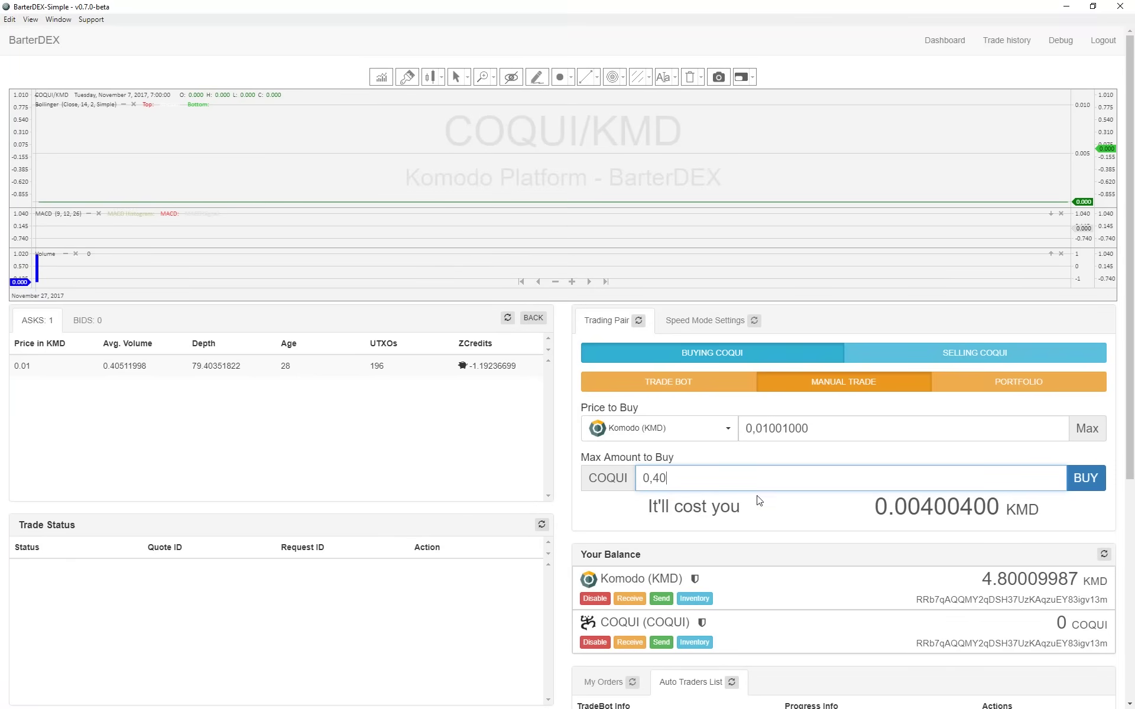
{"action": "left_click", "coordinate": [1085, 478]}
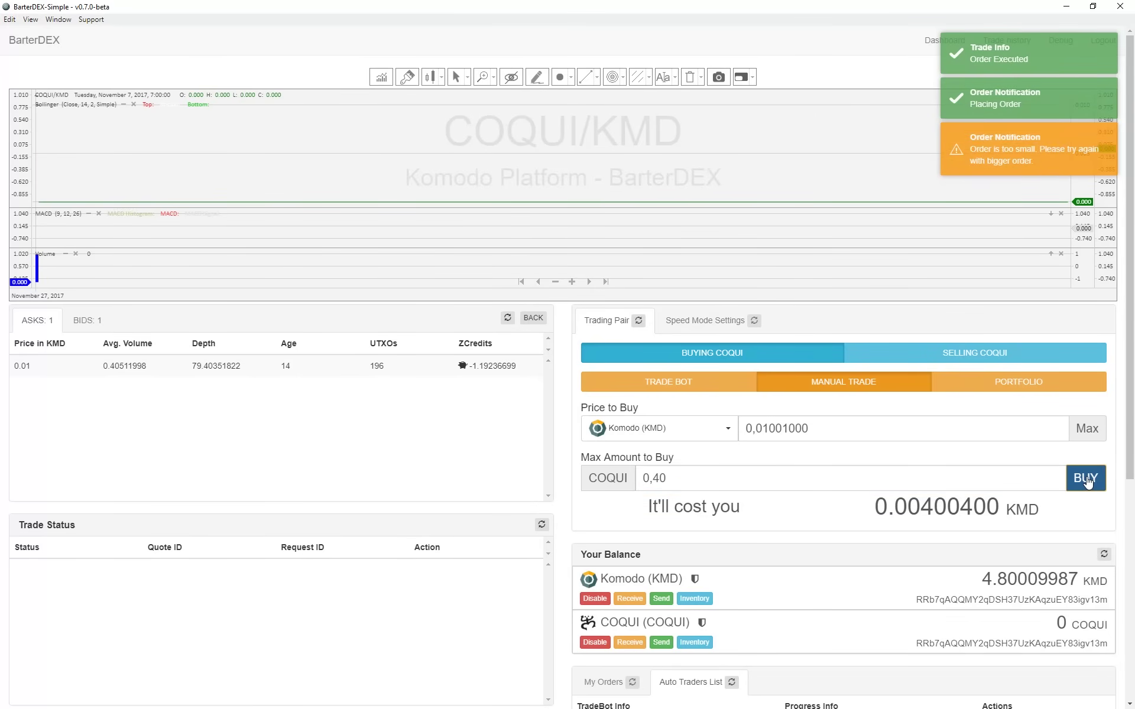
{"action": "double_click", "coordinate": [674, 478]}
{"action": "type", "text": "1"}
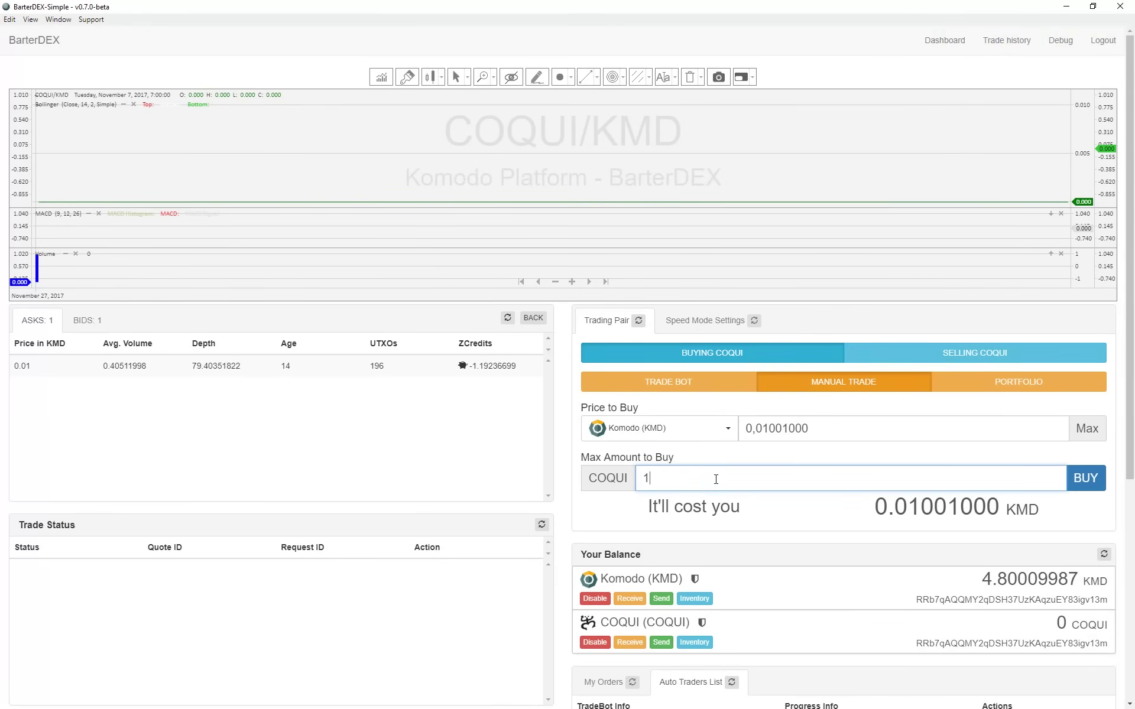
{"action": "type", "text": "0"}
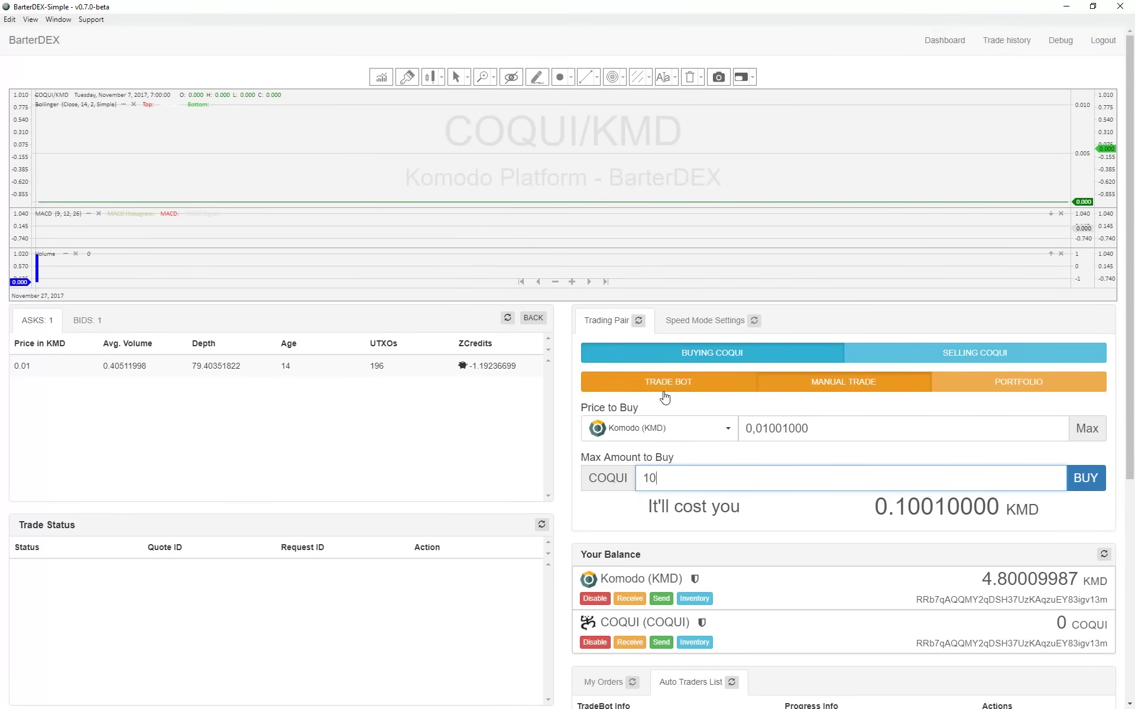
Start a trade-bot buy of 10 COQUI for about 0.1001 KMD
{"action": "left_click", "coordinate": [668, 381]}
{"action": "left_click", "coordinate": [1083, 478]}
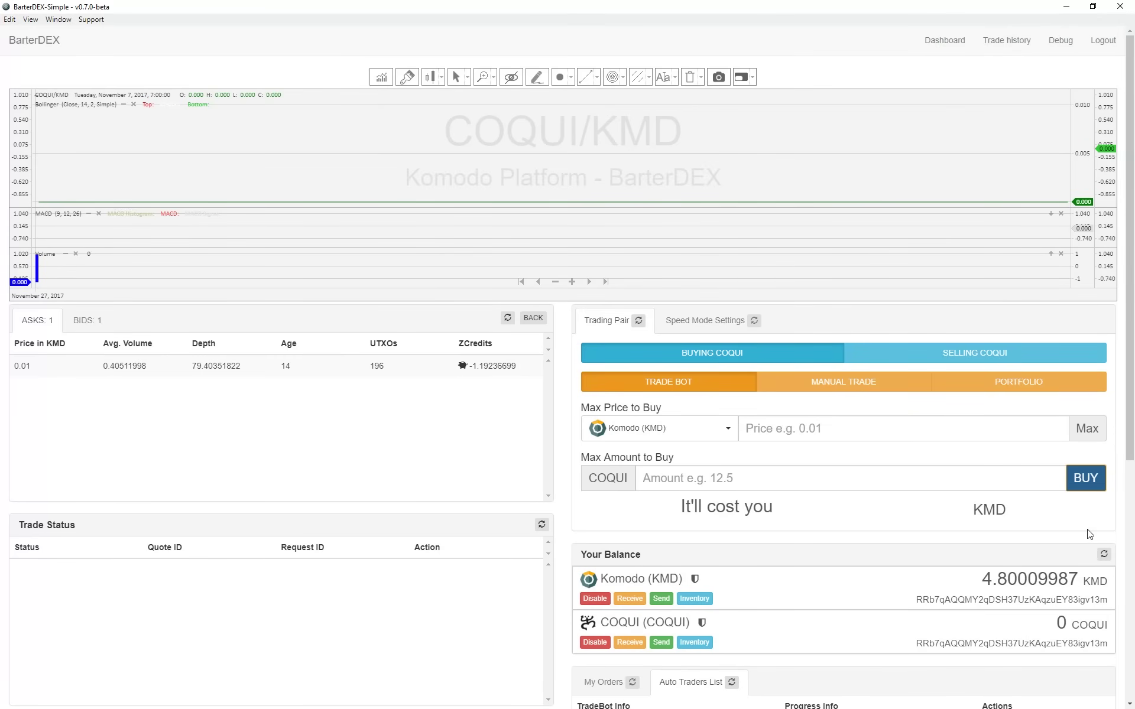
{"action": "scroll", "coordinate": [1089, 534], "scroll_direction": "down", "scroll_amount": 4}
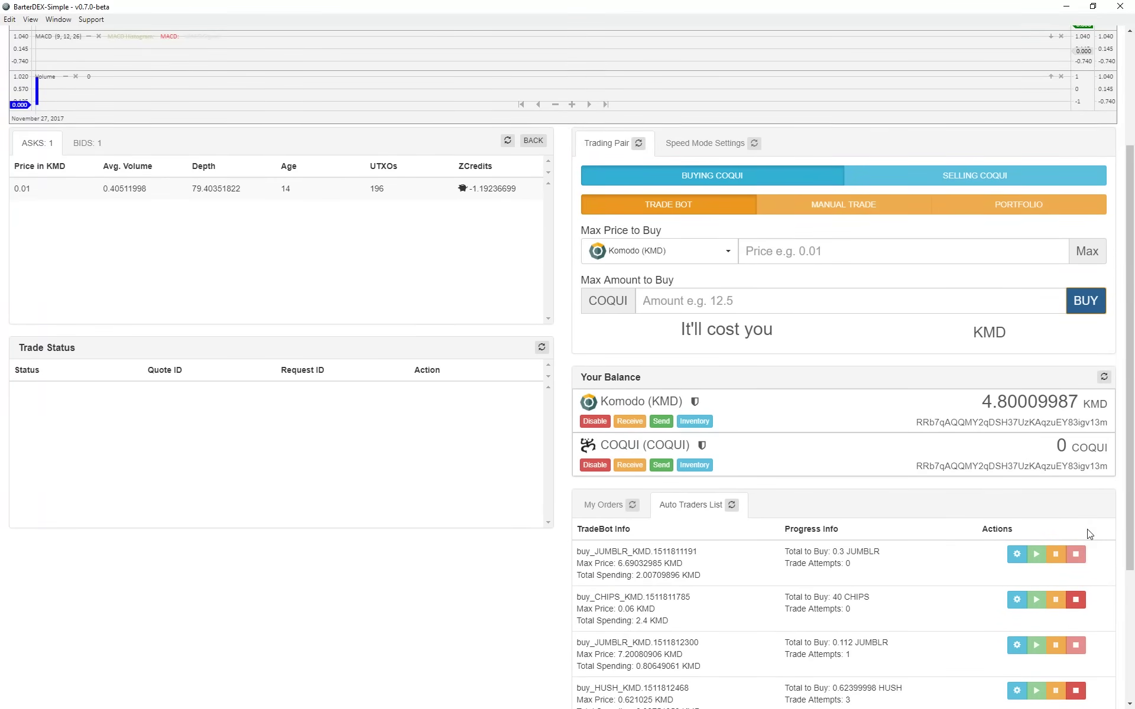
{"action": "scroll", "coordinate": [1090, 533], "scroll_direction": "down", "scroll_amount": 5}
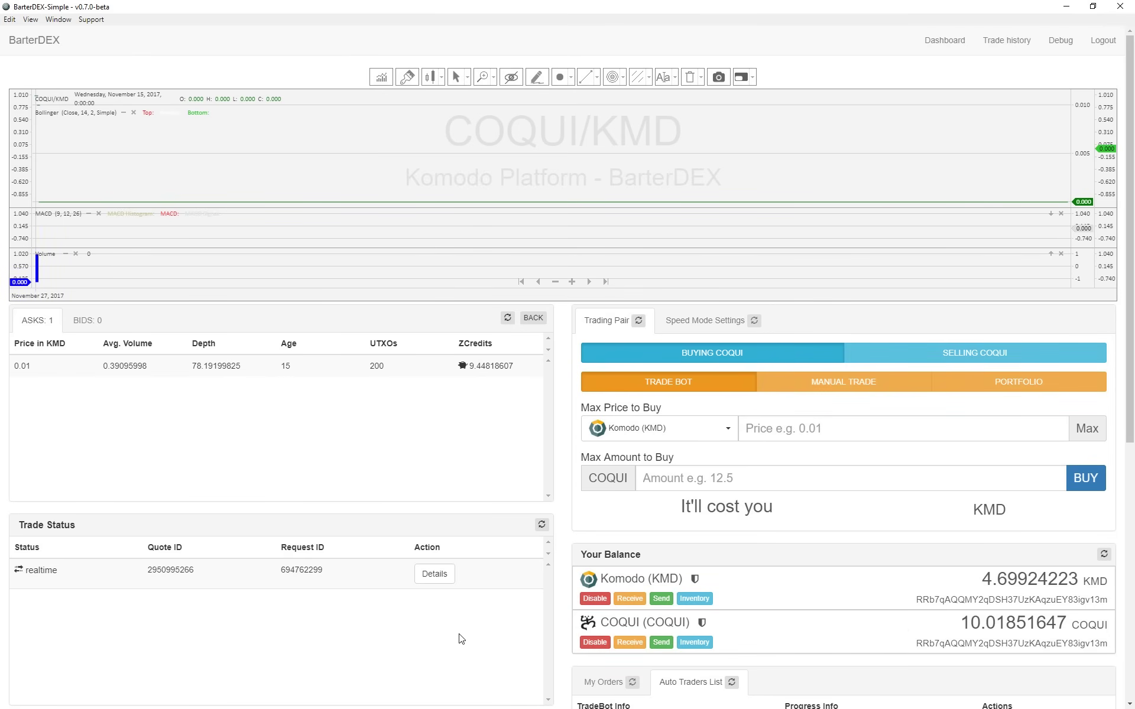
Open the swap details to confirm 'Barter Completed!! Buyer Received Funds!'
{"action": "left_click", "coordinate": [435, 573]}
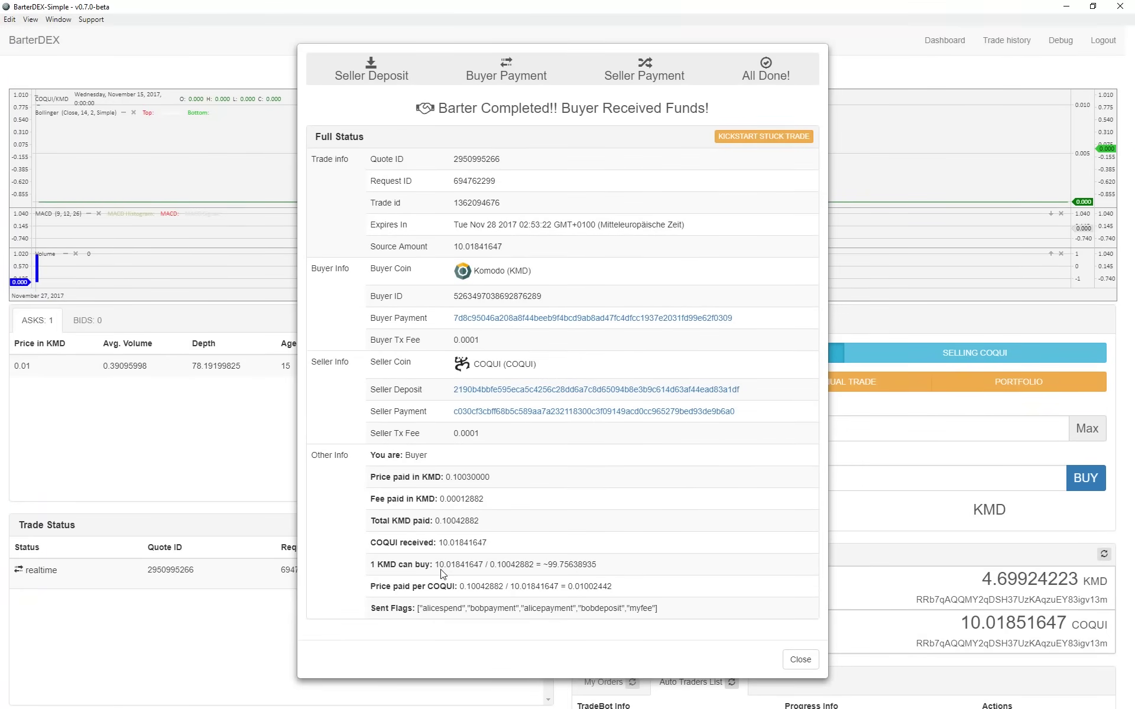